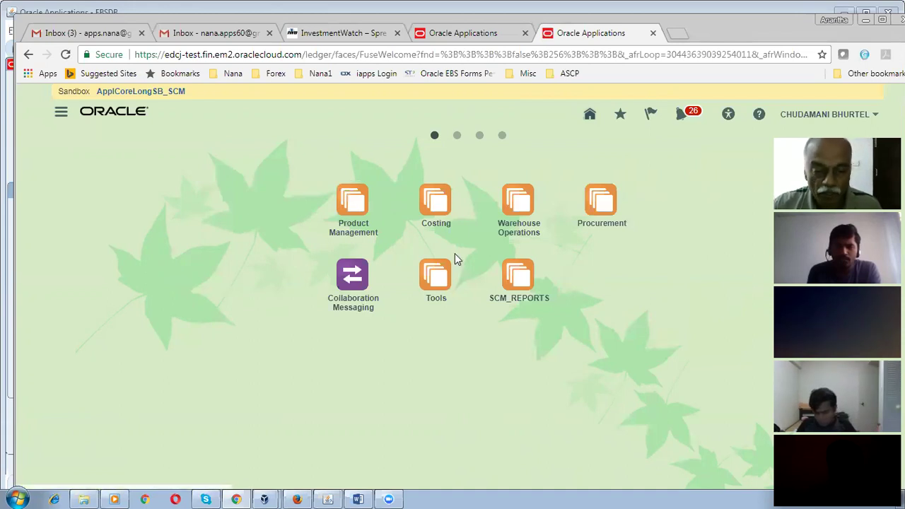
# Open the Cost Accounting work area and review its Cost Processing overview
pyautogui.click(61, 114)
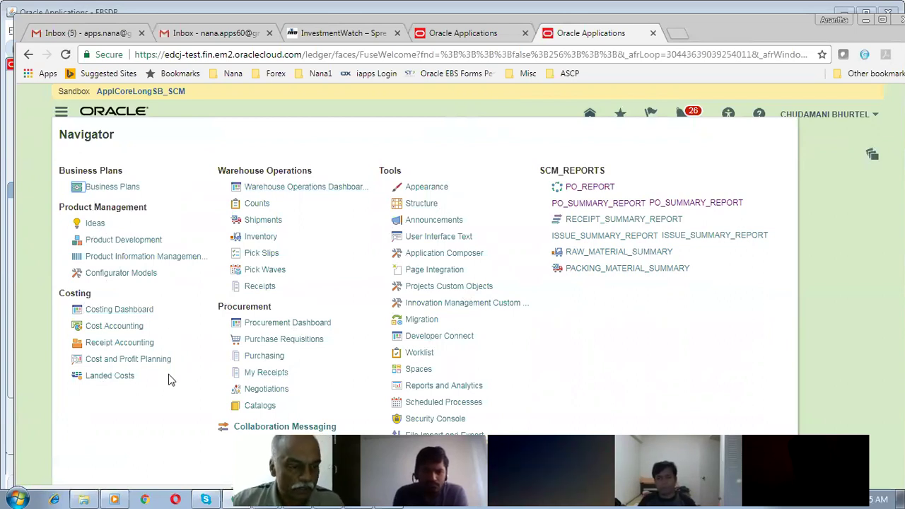
pyautogui.click(113, 326)
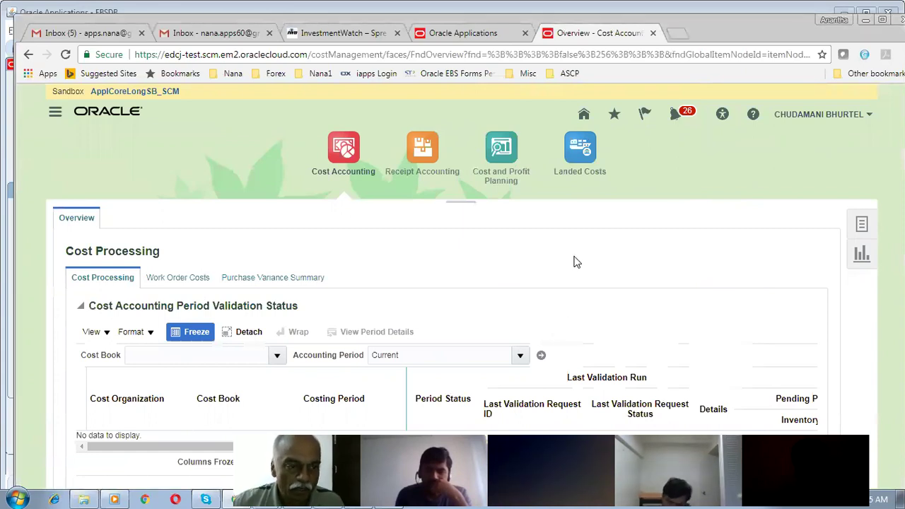
pyautogui.scroll(-3, 573, 262)
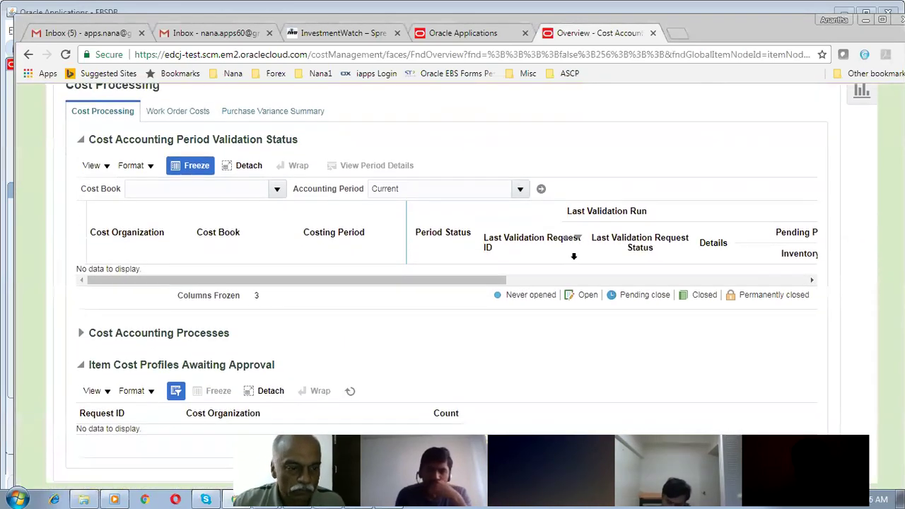
pyautogui.scroll(2, 573, 258)
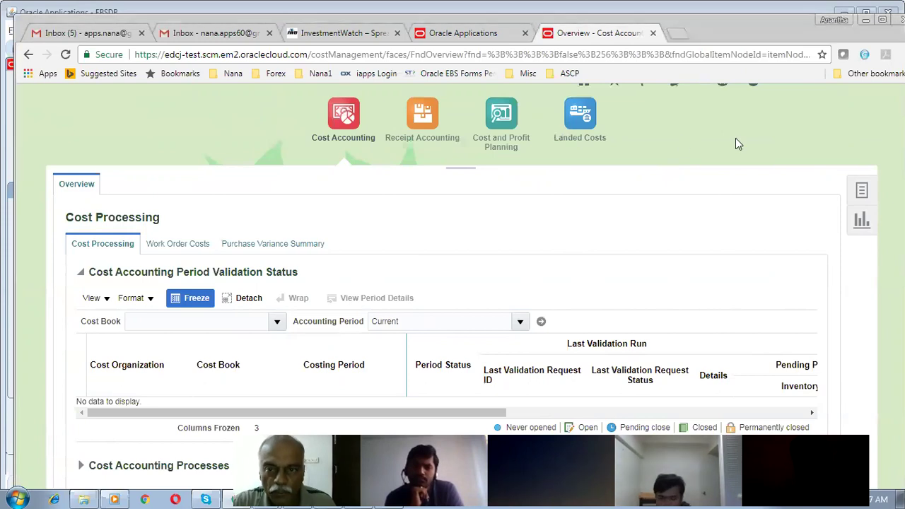
pyautogui.scroll(1, 797, 143)
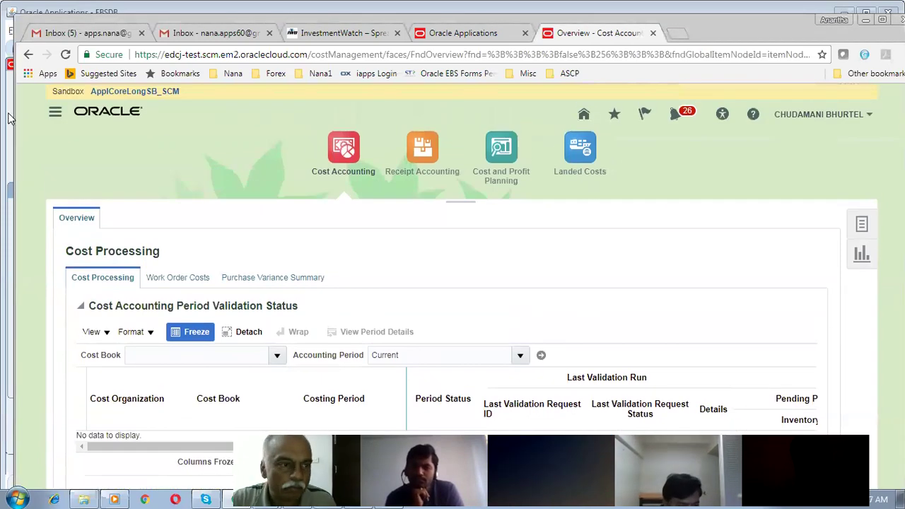
# Open the Inventory work area under Warehouse Operations and select C101 as the inventory organization
pyautogui.click(56, 115)
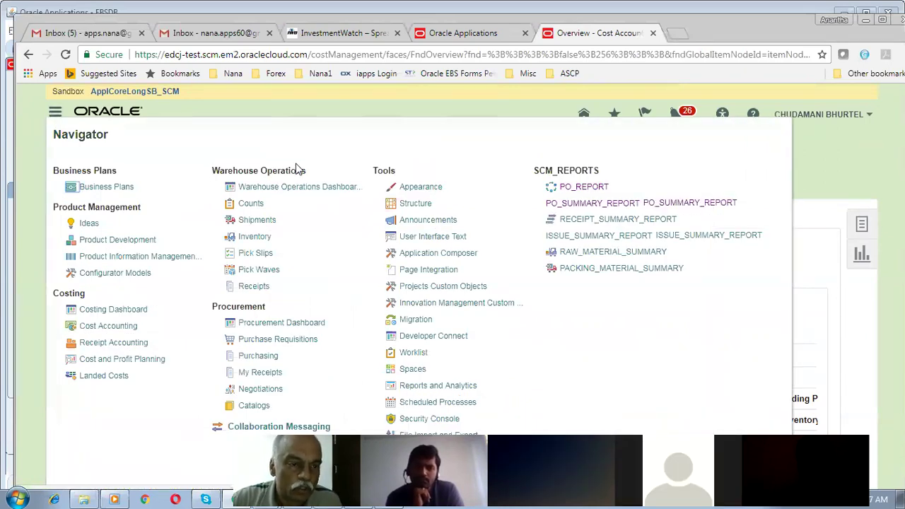
pyautogui.click(263, 238)
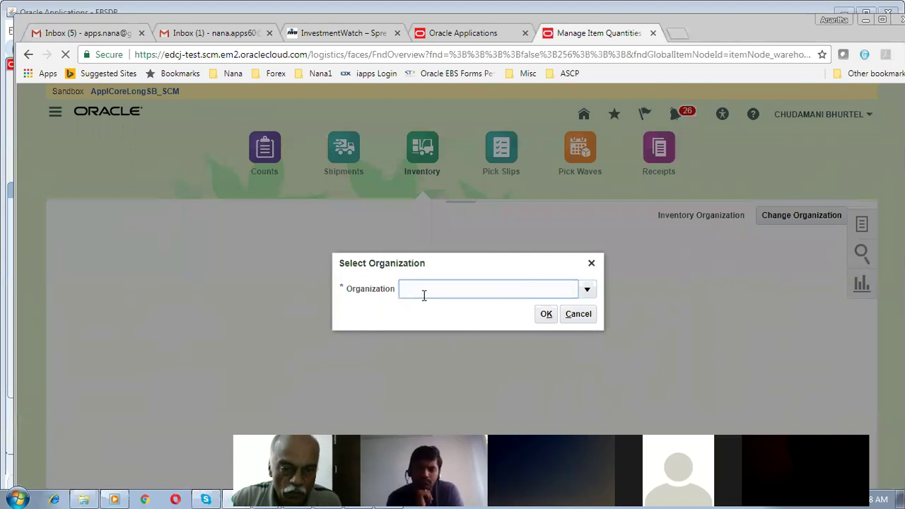
pyautogui.click(586, 293)
pyautogui.click(459, 312)
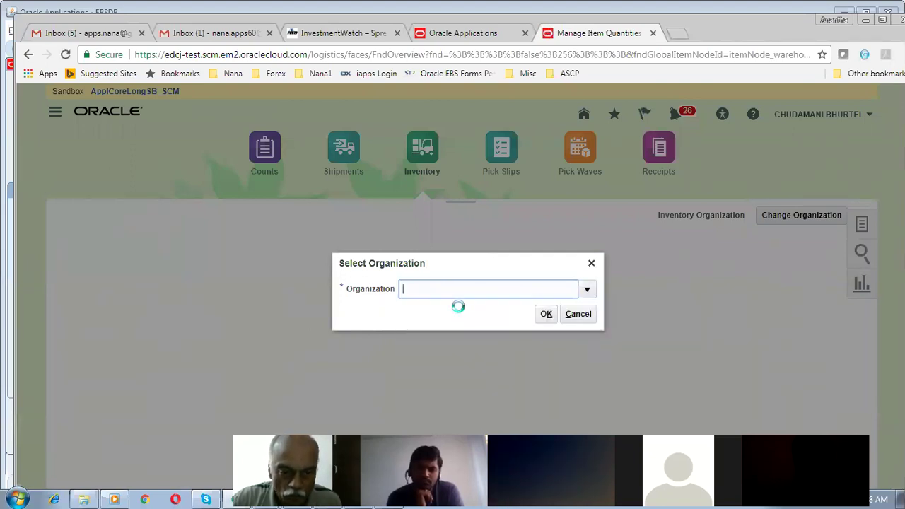
pyautogui.click(546, 315)
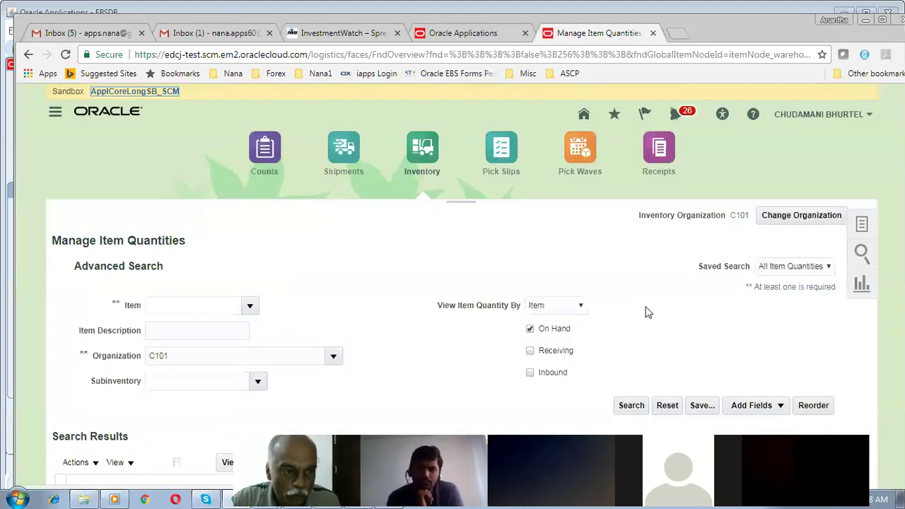
# Examine the Manage Item Quantities page and the list of inventory tasks available for it
pyautogui.moveTo(69, 241); pyautogui.dragTo(175, 242)
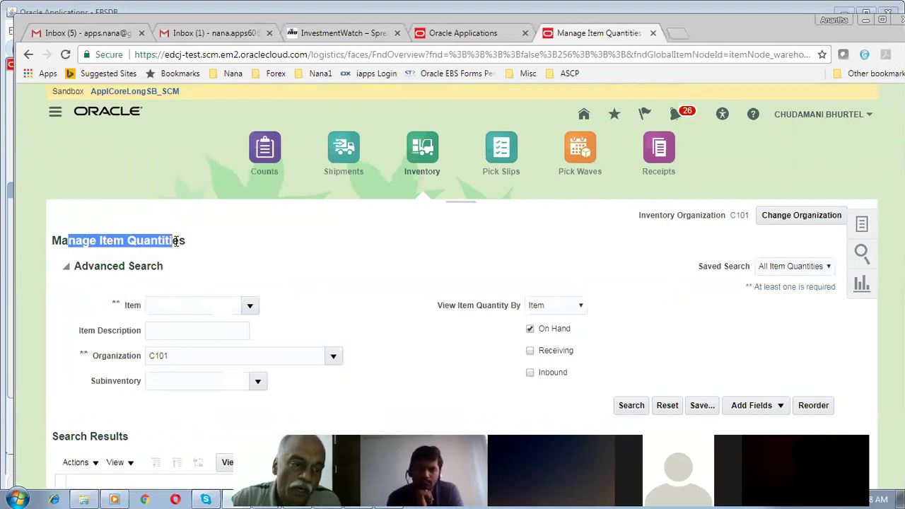
pyautogui.click(861, 225)
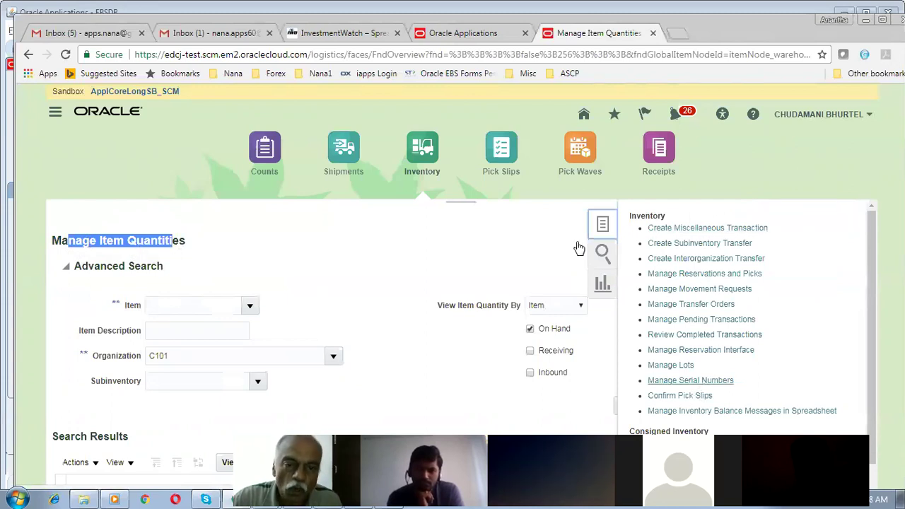
pyautogui.click(446, 255)
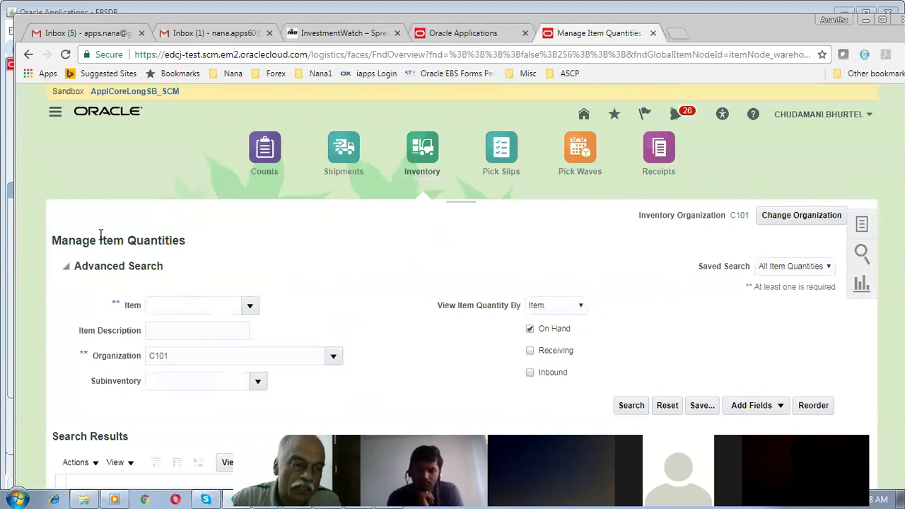
pyautogui.moveTo(63, 240); pyautogui.dragTo(173, 244)
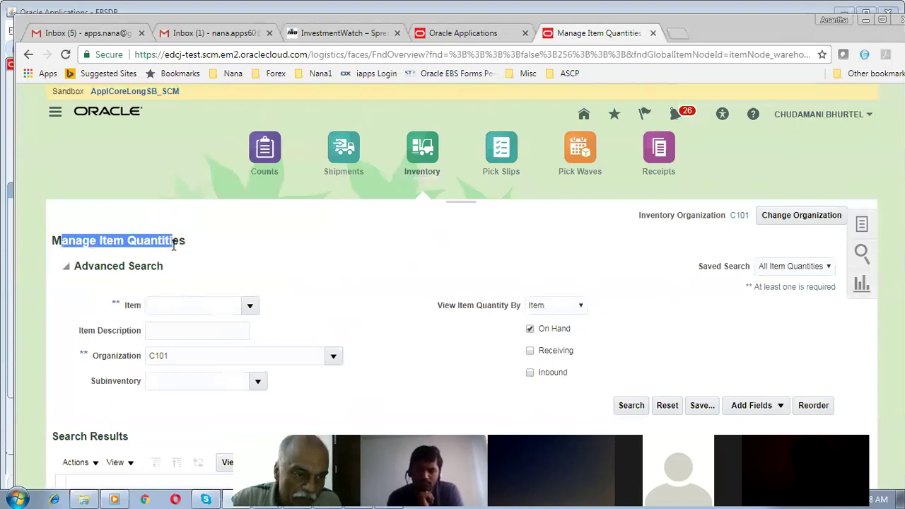
pyautogui.click(861, 225)
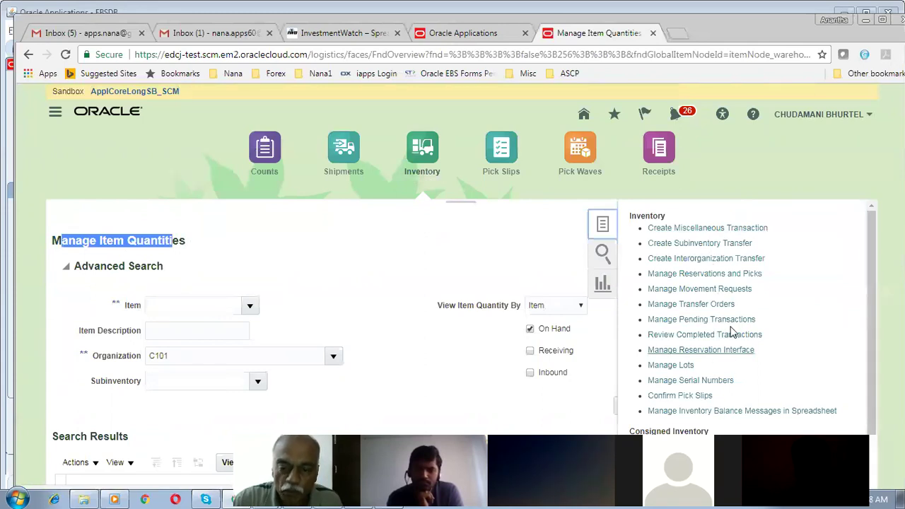
pyautogui.click(391, 254)
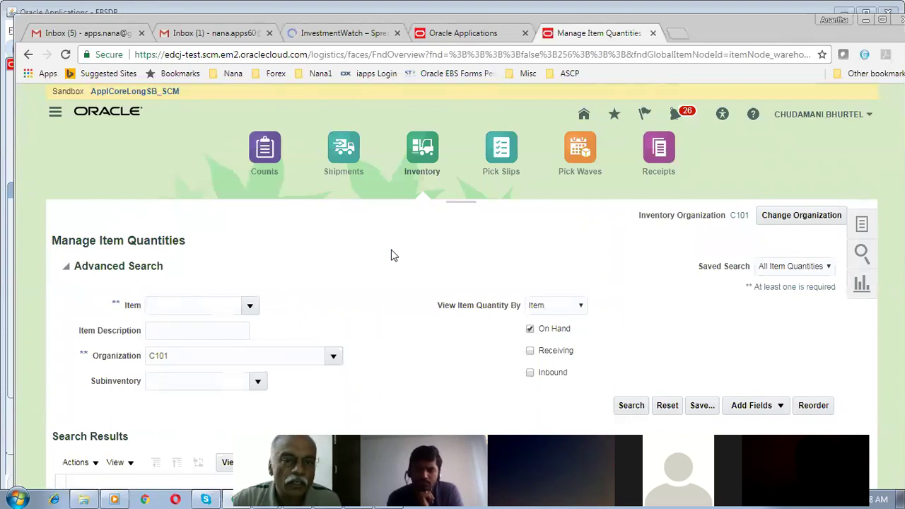
# Return to the home page, look over the Navigator's work areas and expand the Product Management group
pyautogui.click(584, 116)
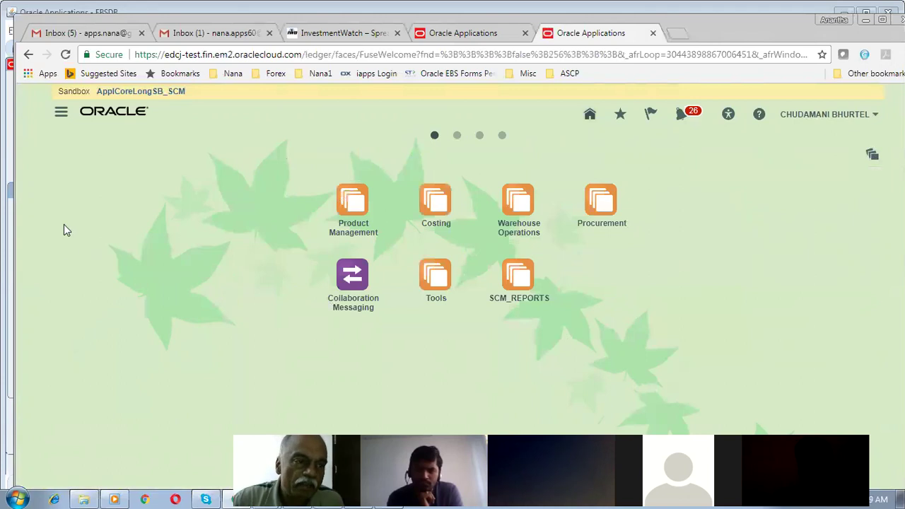
pyautogui.click(61, 115)
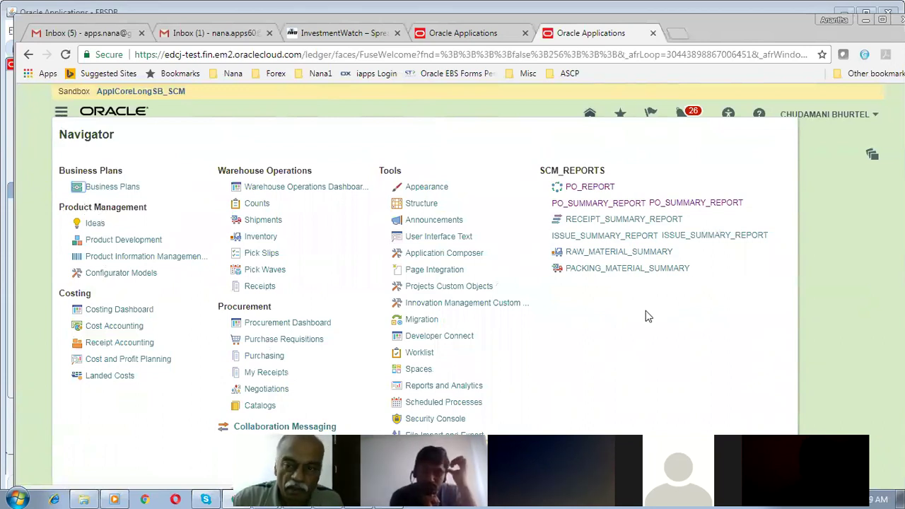
pyautogui.click(846, 298)
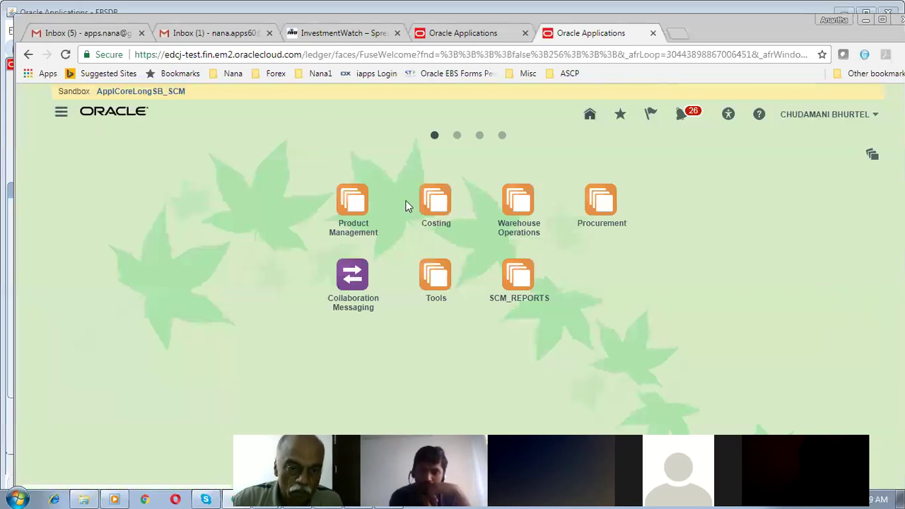
pyautogui.click(351, 206)
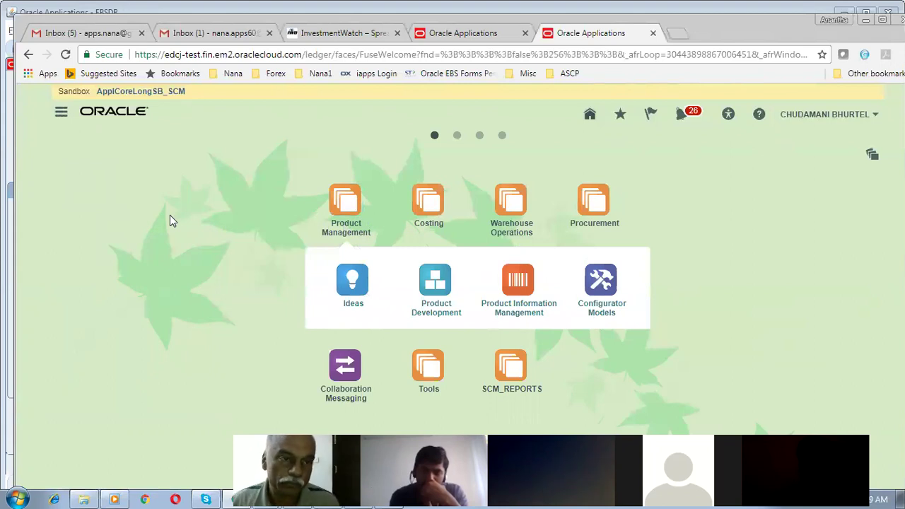
pyautogui.click(225, 33)
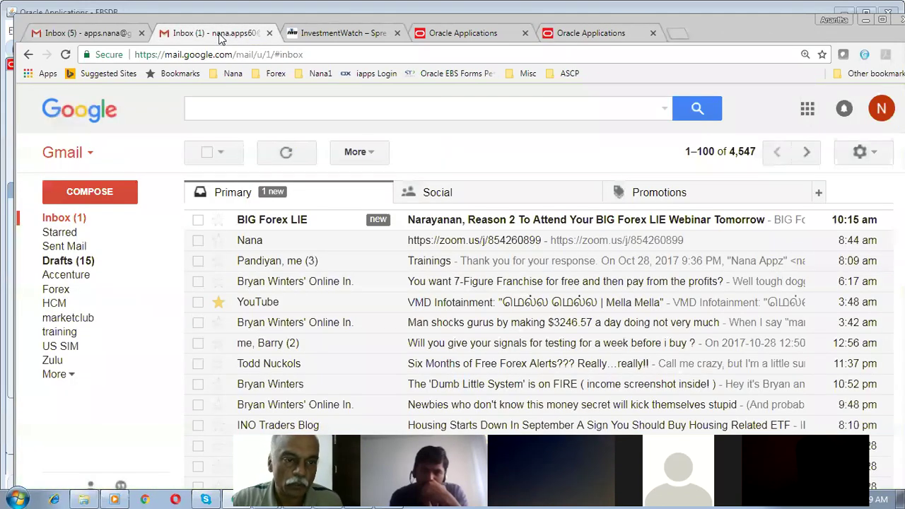
pyautogui.click(586, 32)
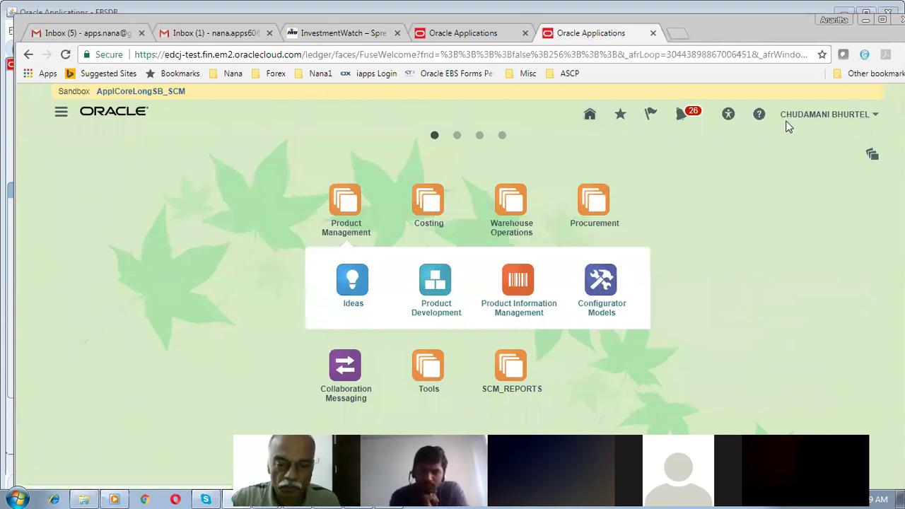
# Open PO_REPORT from the SCM_REPORTS group and run it for a single purchase order chosen from the PO number list
pyautogui.click(538, 366)
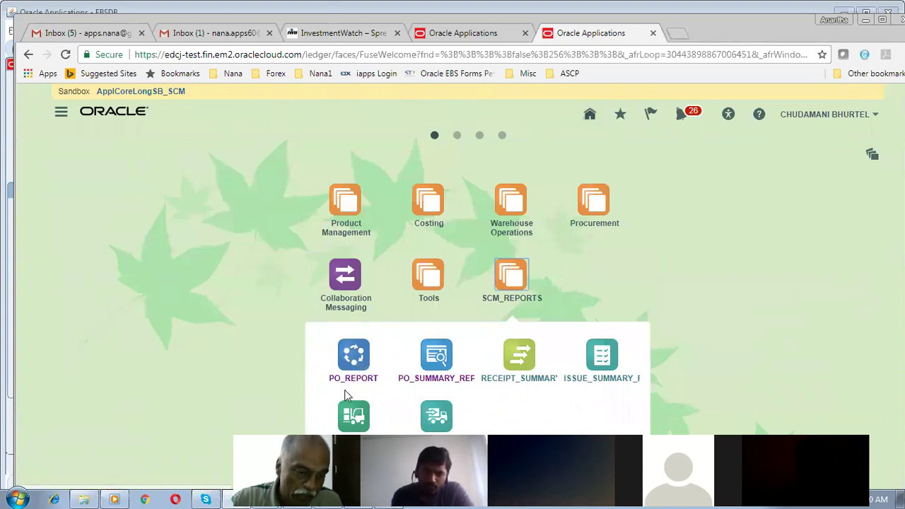
pyautogui.click(351, 355)
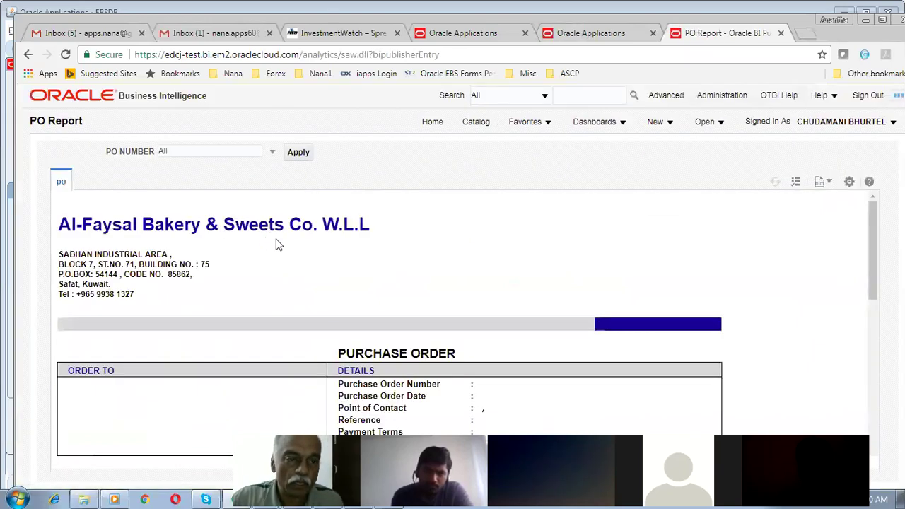
pyautogui.click(271, 152)
pyautogui.moveTo(265, 176); pyautogui.dragTo(263, 247)
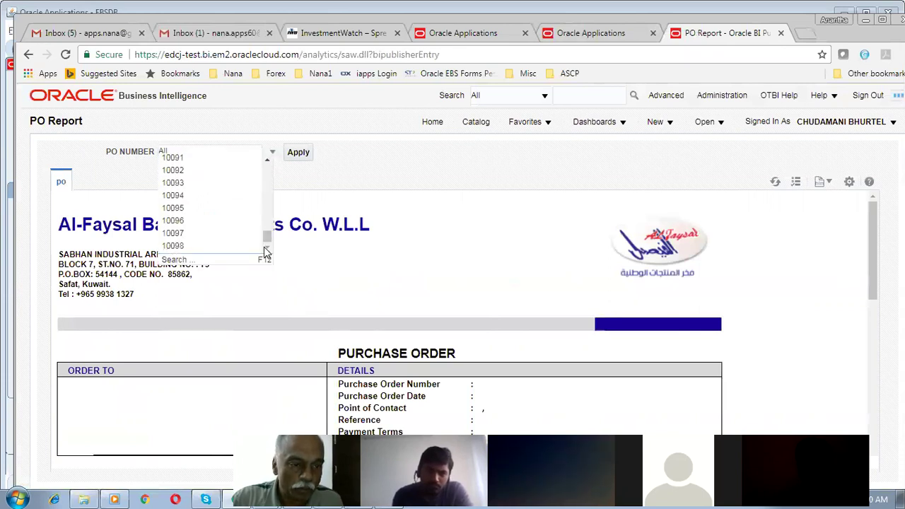
pyautogui.click(208, 247)
pyautogui.click(306, 155)
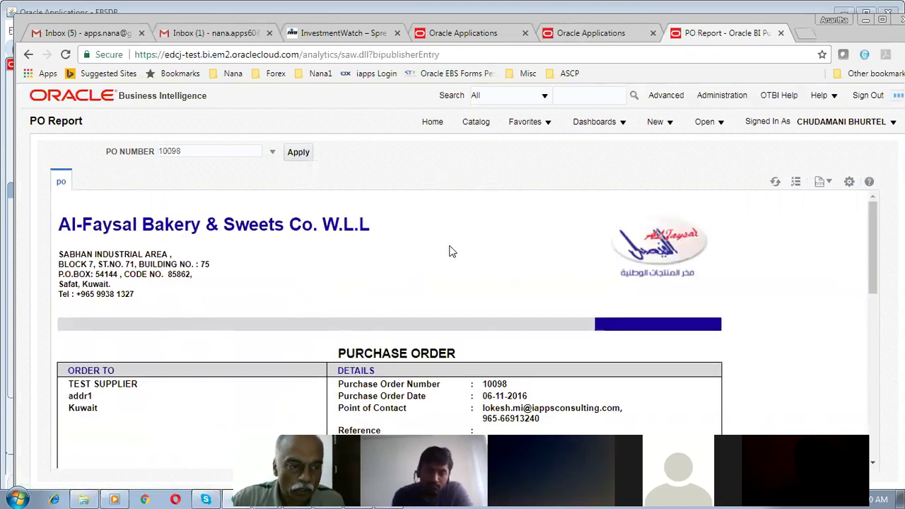
# Review the purchase order's company heading, point of contact details and payment terms
pyautogui.moveTo(93, 225); pyautogui.dragTo(324, 225)
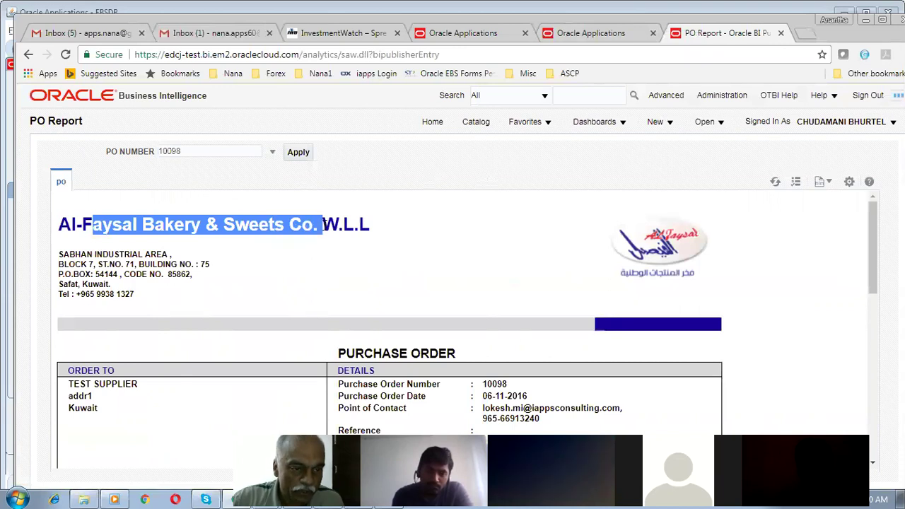
pyautogui.scroll(-2, 356, 274)
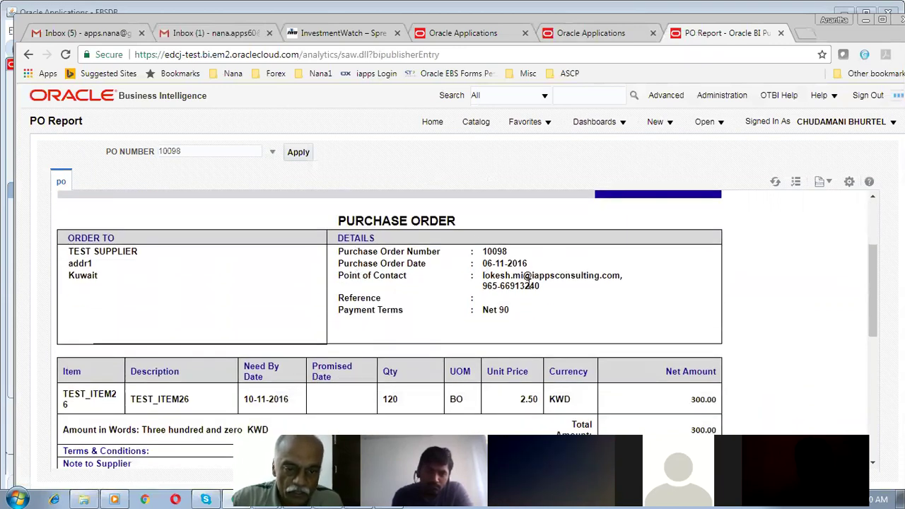
pyautogui.moveTo(485, 277); pyautogui.dragTo(604, 275)
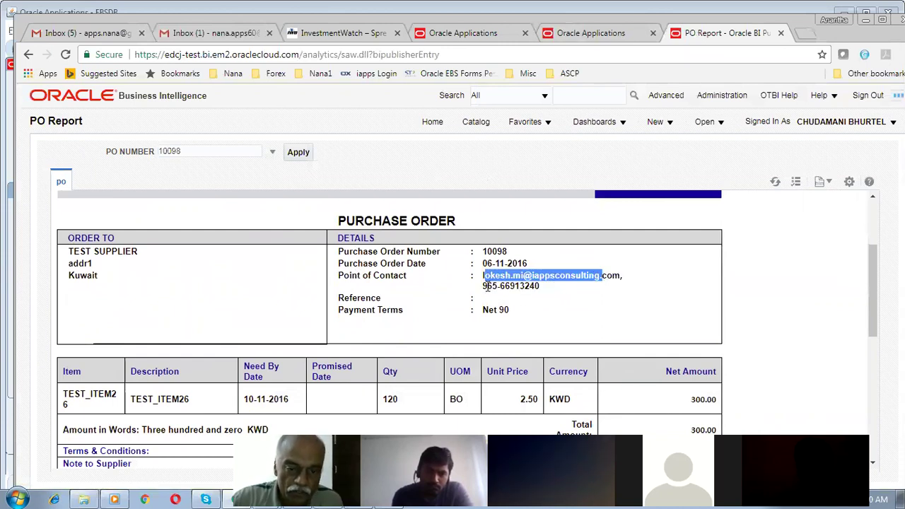
pyautogui.moveTo(483, 286); pyautogui.dragTo(531, 288)
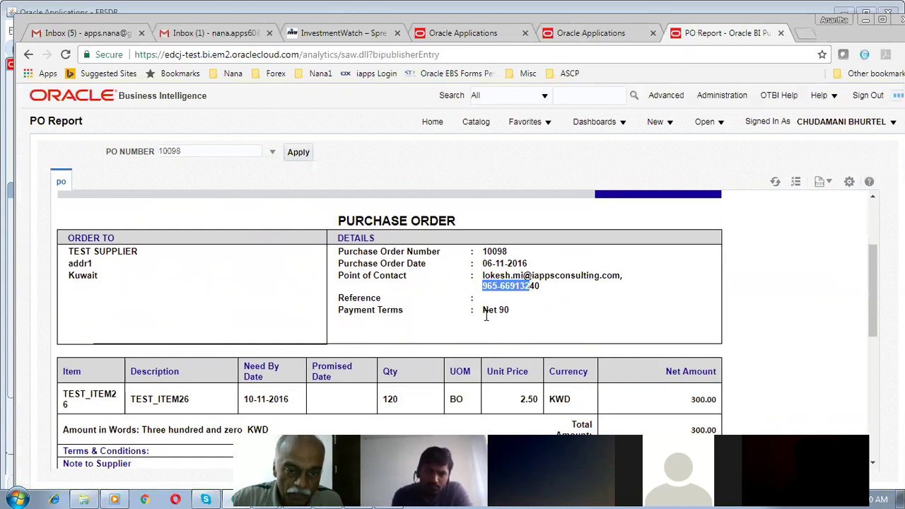
pyautogui.moveTo(485, 314); pyautogui.dragTo(516, 320)
# Review the purchase order's line item, amount in words, notes to supplier and receiver, and delivery address
pyautogui.scroll(-1, 515, 316)
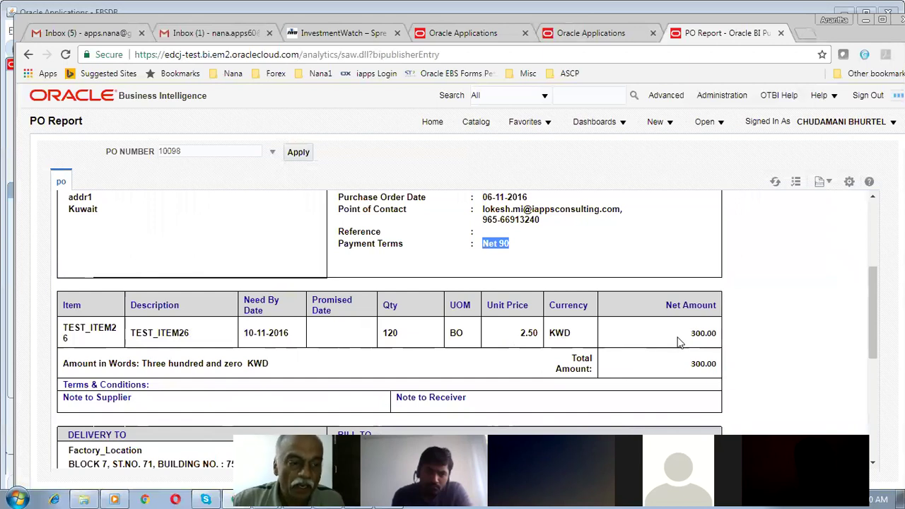
pyautogui.moveTo(147, 364); pyautogui.dragTo(233, 364)
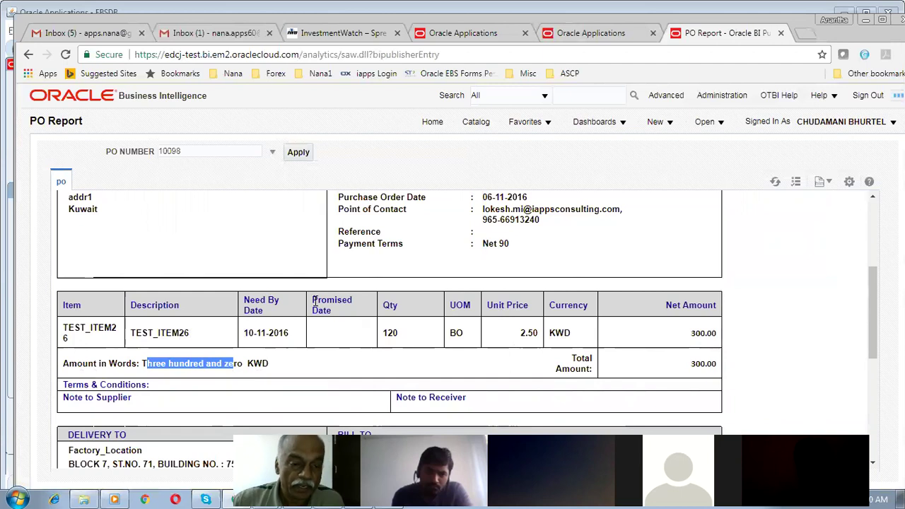
pyautogui.click(340, 367)
pyautogui.scroll(-2, 342, 365)
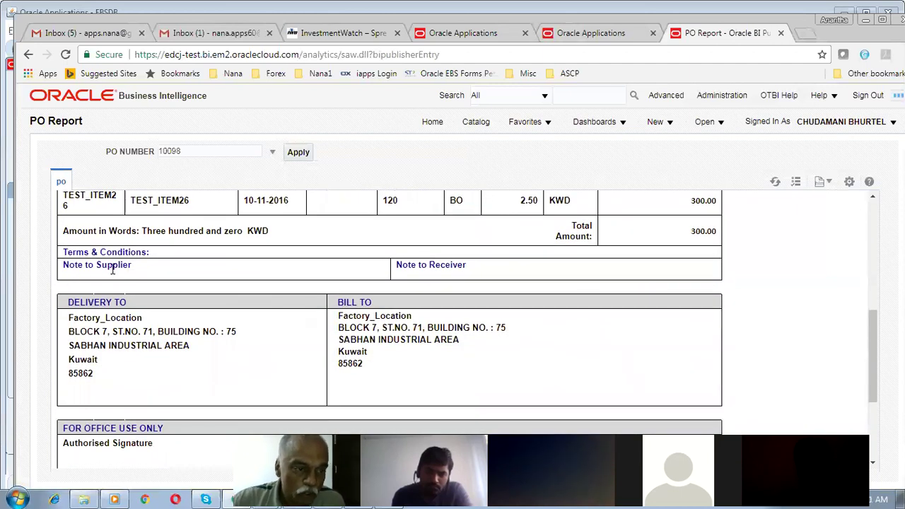
pyautogui.moveTo(70, 269); pyautogui.dragTo(107, 269)
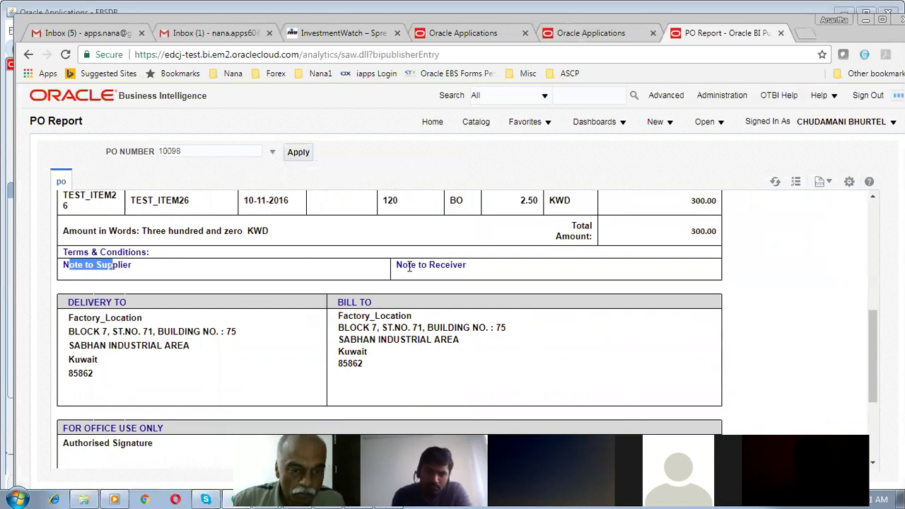
pyautogui.moveTo(408, 267); pyautogui.dragTo(452, 267)
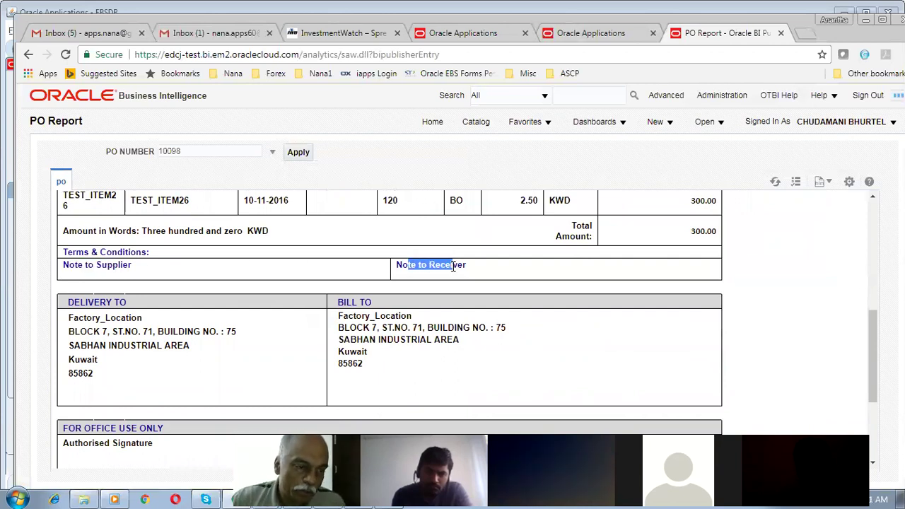
pyautogui.click(78, 318)
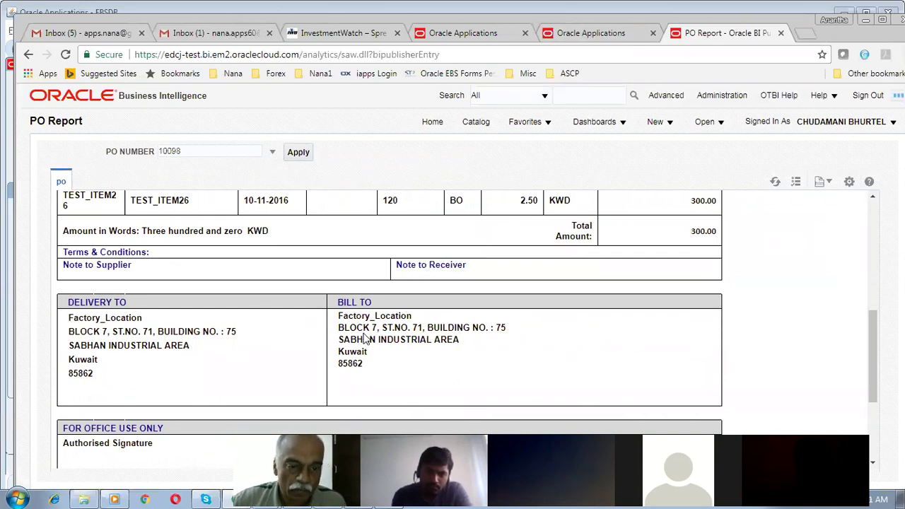
# Review the purchase order's bill-to address and the office-use note about electronic validity, and close the PO Report
pyautogui.moveTo(362, 327); pyautogui.dragTo(371, 328)
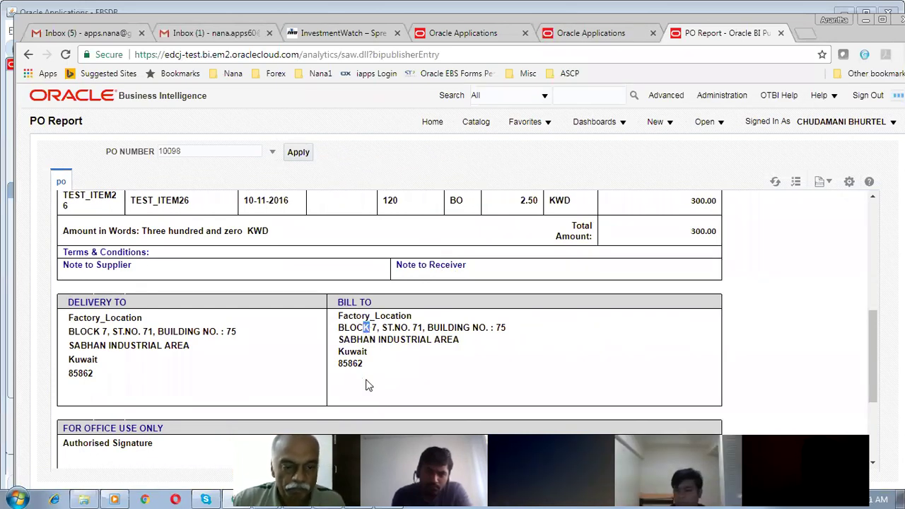
pyautogui.scroll(-2, 366, 385)
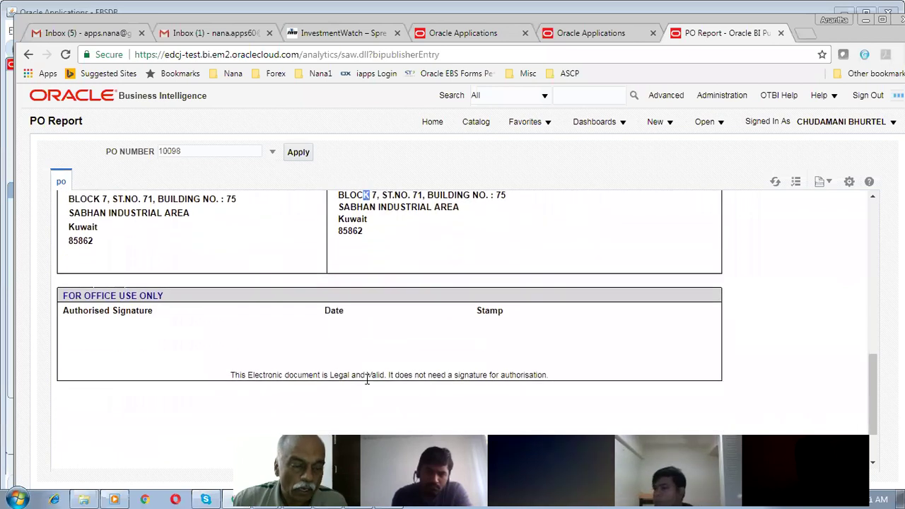
pyautogui.moveTo(241, 375); pyautogui.dragTo(546, 374)
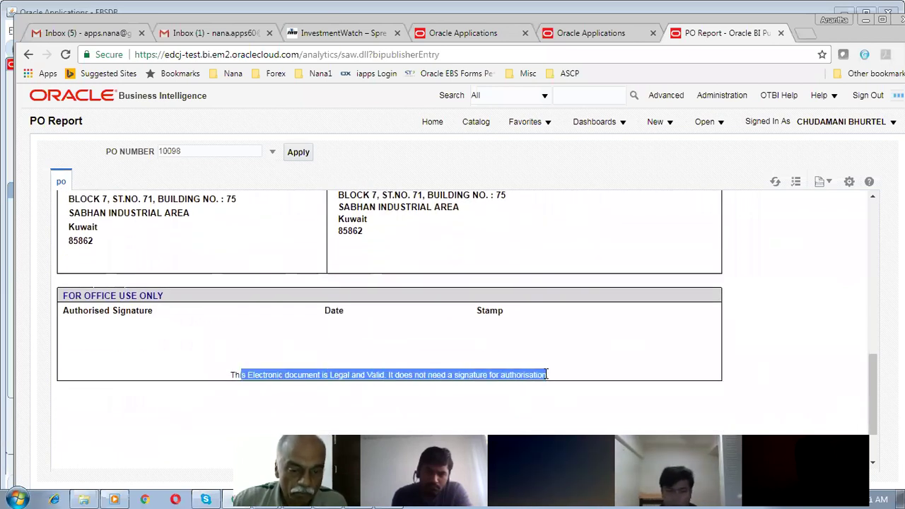
pyautogui.click(669, 373)
pyautogui.scroll(7, 670, 373)
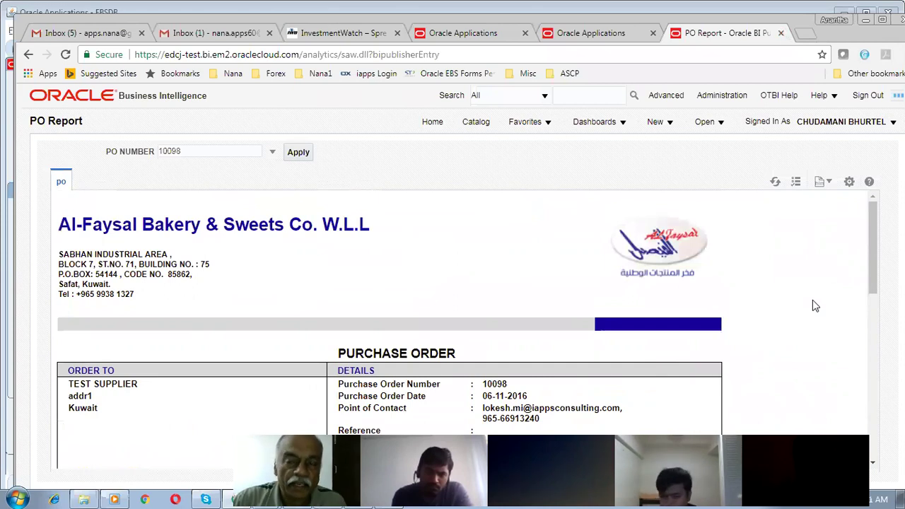
pyautogui.click(779, 33)
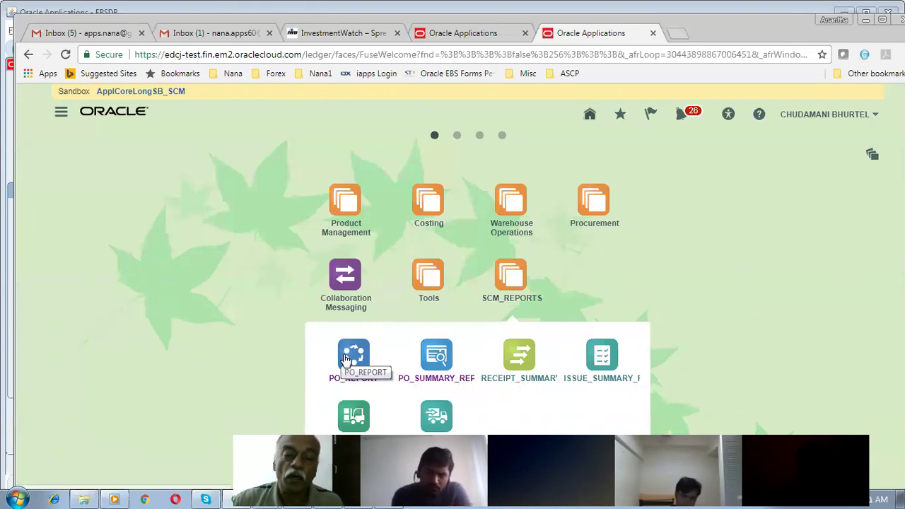
# Open the PO summary report from the SCM_REPORTS group and review its purchase order list down to the grand total
pyautogui.click(433, 354)
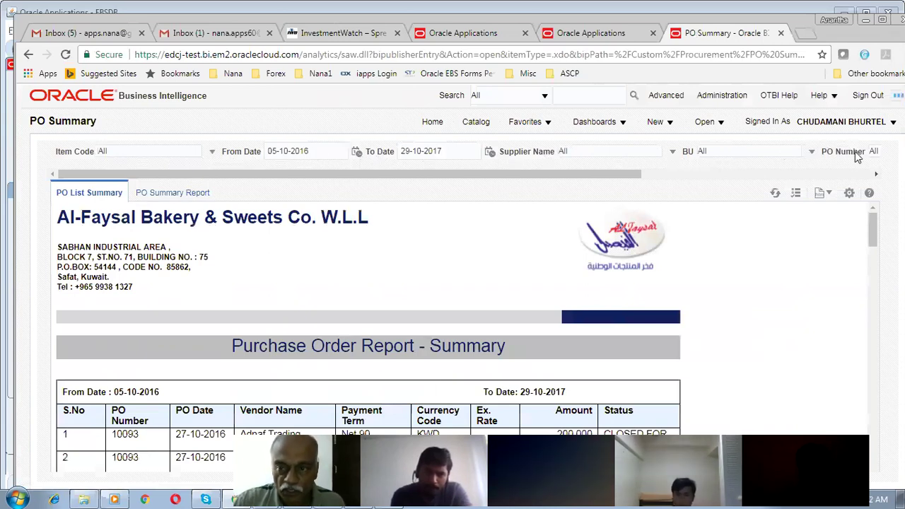
pyautogui.scroll(-3, 802, 287)
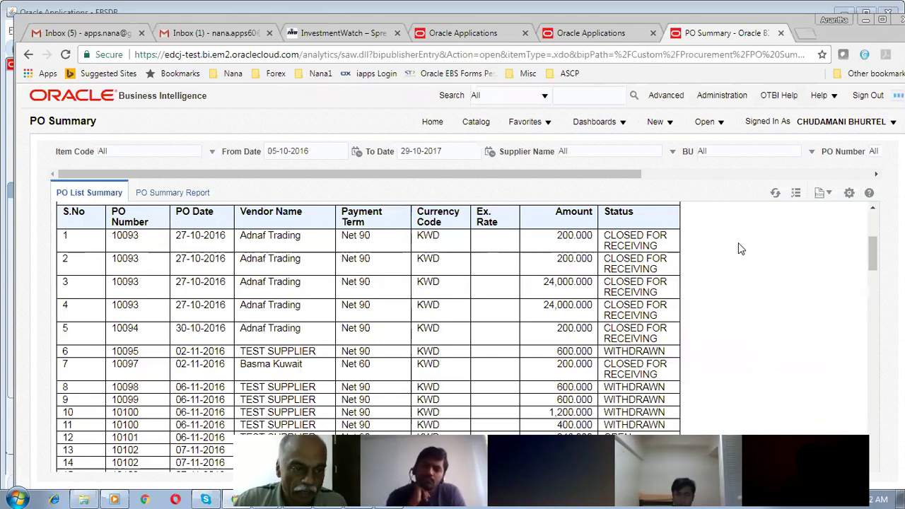
pyautogui.scroll(-10, 738, 243)
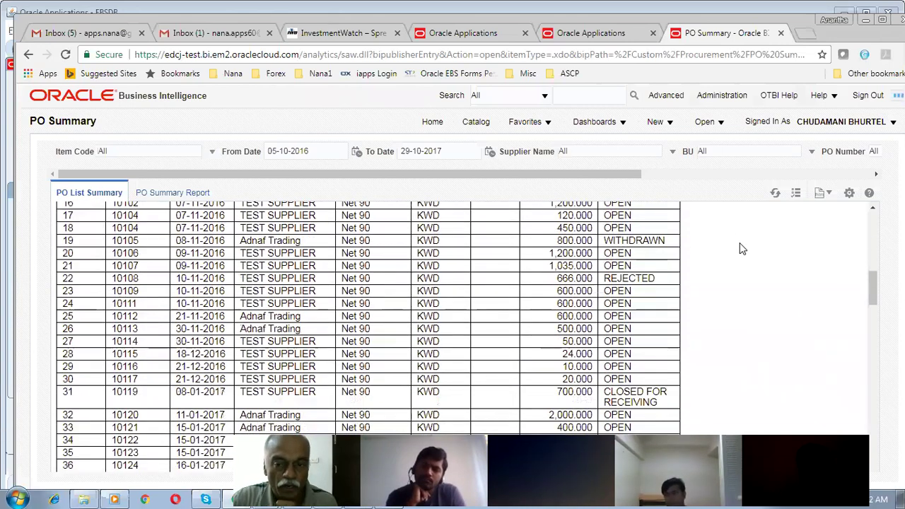
pyautogui.scroll(-20, 741, 248)
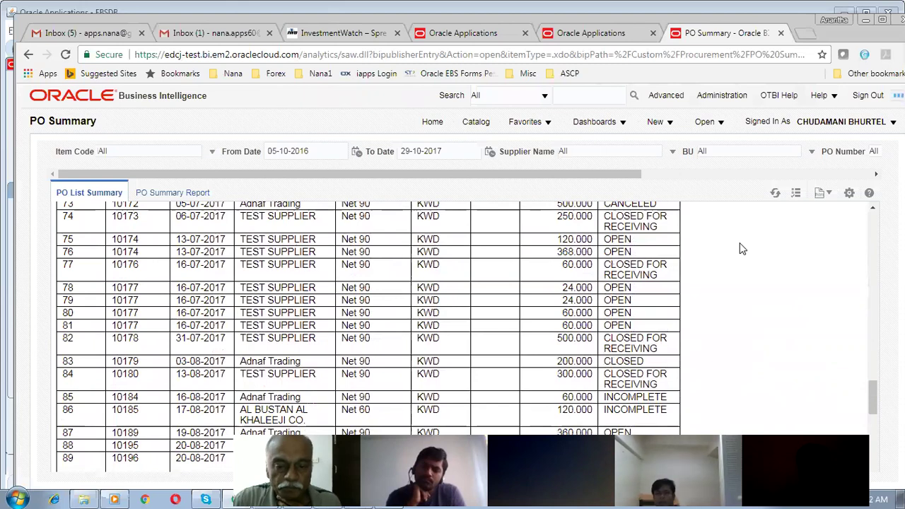
pyautogui.scroll(-5, 742, 248)
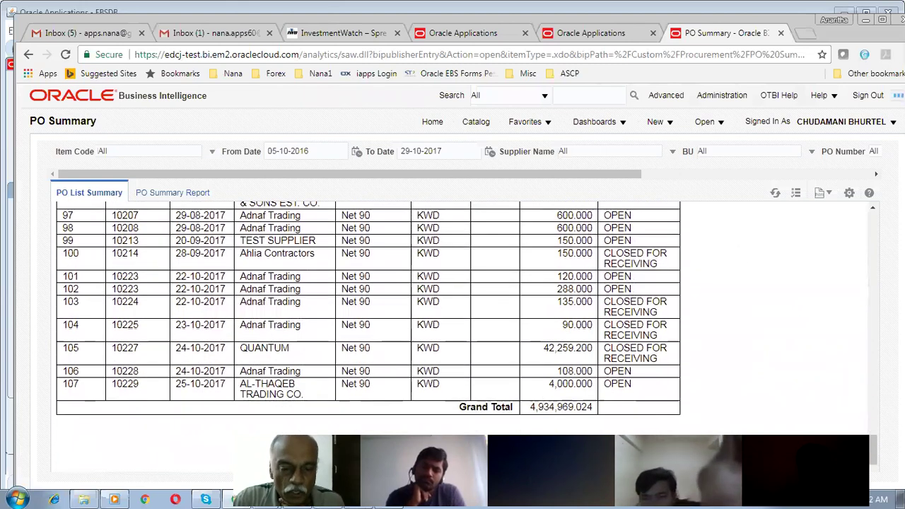
pyautogui.moveTo(456, 406); pyautogui.dragTo(600, 408)
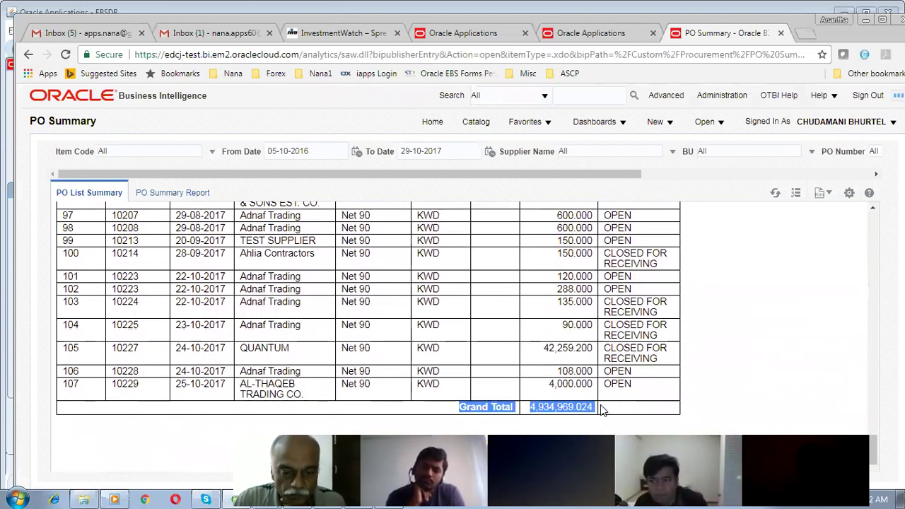
pyautogui.click(747, 368)
# Look back over the PO summary rows up to the report heading and close the report
pyautogui.scroll(6, 735, 371)
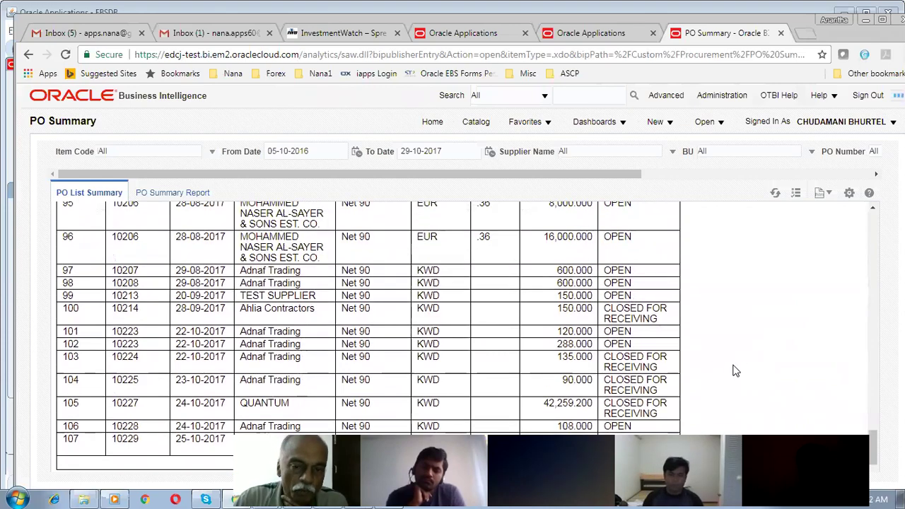
pyautogui.scroll(15, 735, 370)
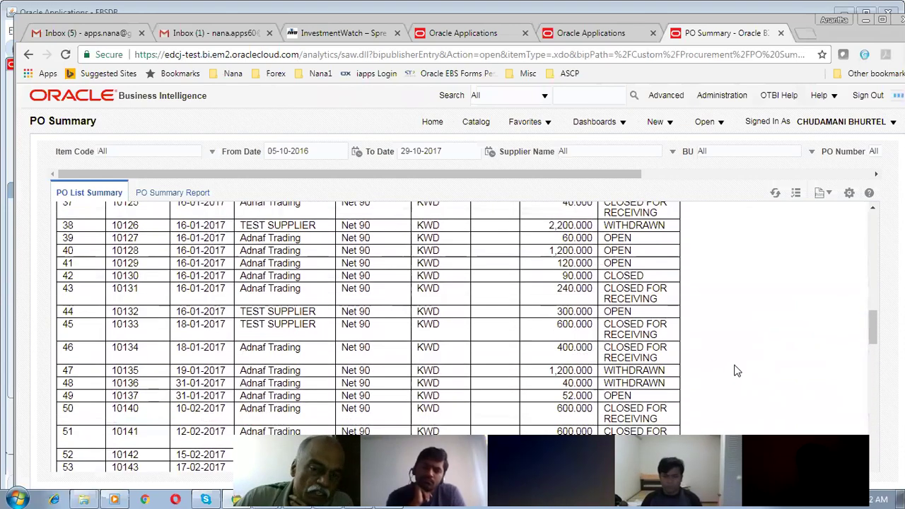
pyautogui.scroll(10, 735, 370)
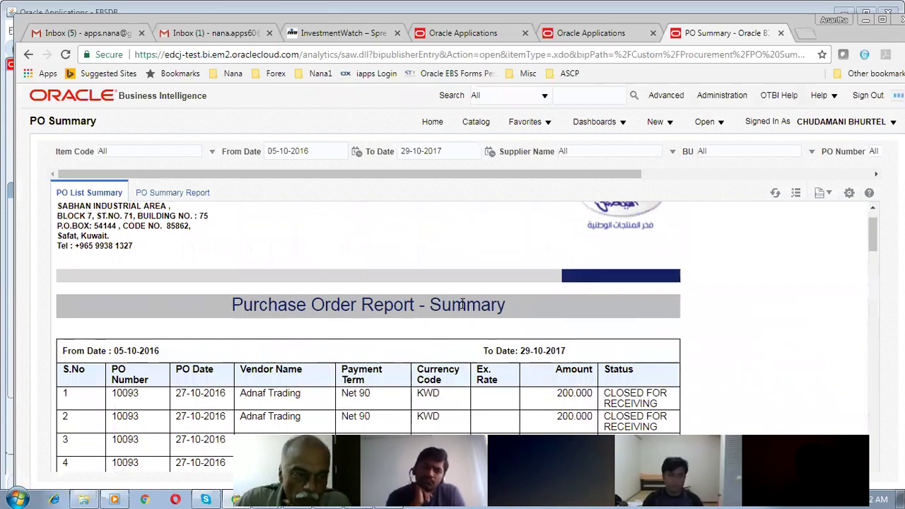
pyautogui.scroll(1, 461, 303)
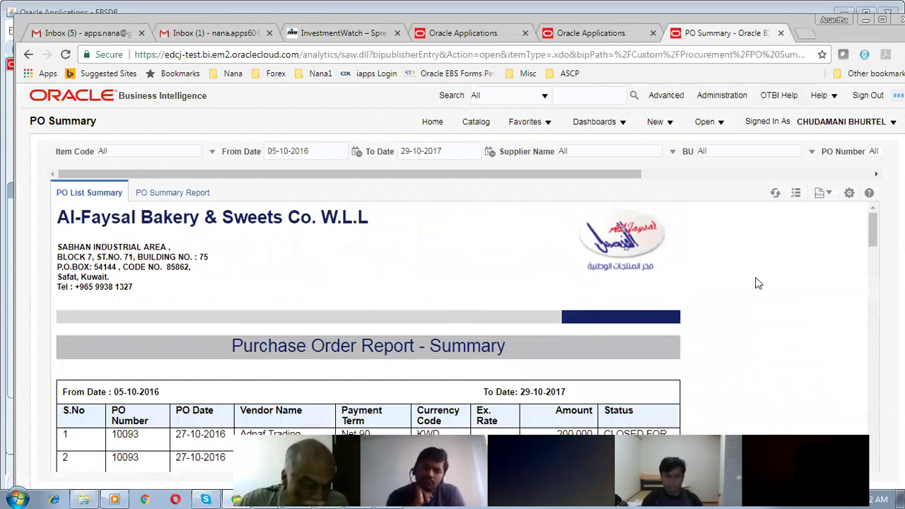
pyautogui.click(781, 33)
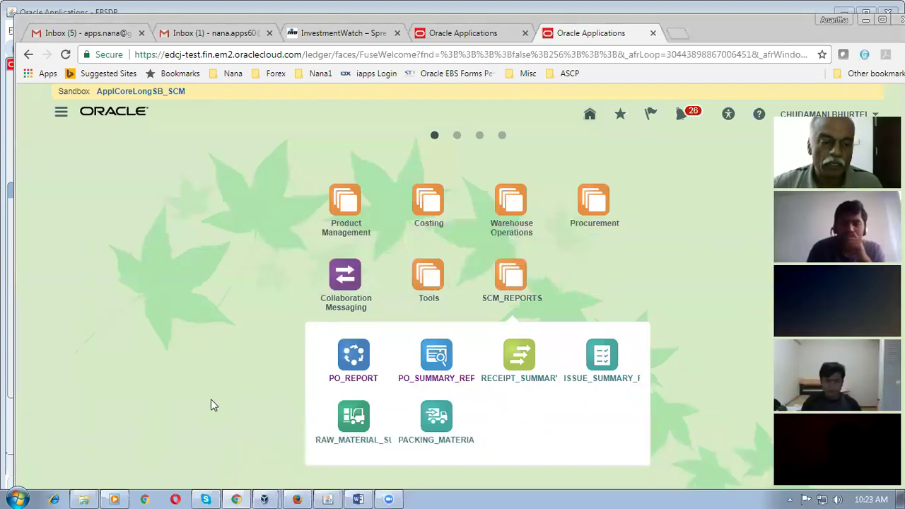
# Switch to the Fusion_Enterprise document in Word and examine the Oracle Fusion Applications module overview
pyautogui.click(358, 498)
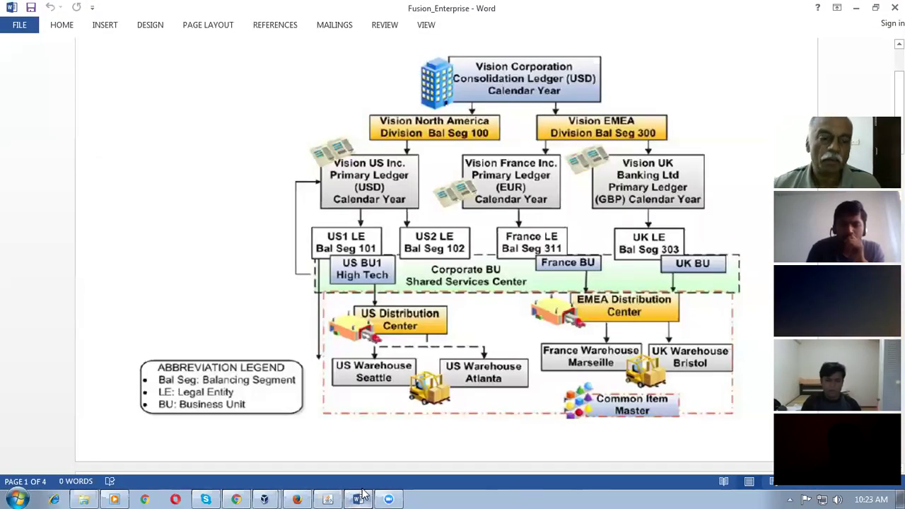
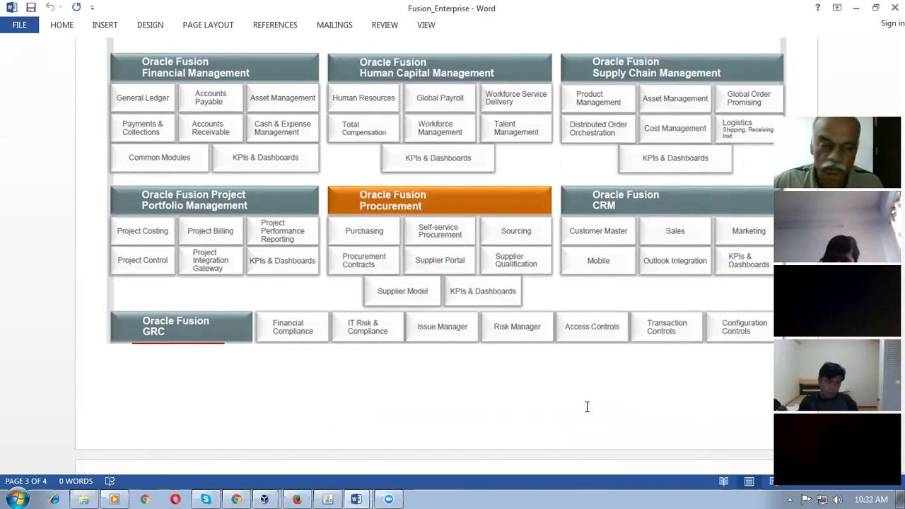
pyautogui.click(30, 266)
pyautogui.click(128, 411)
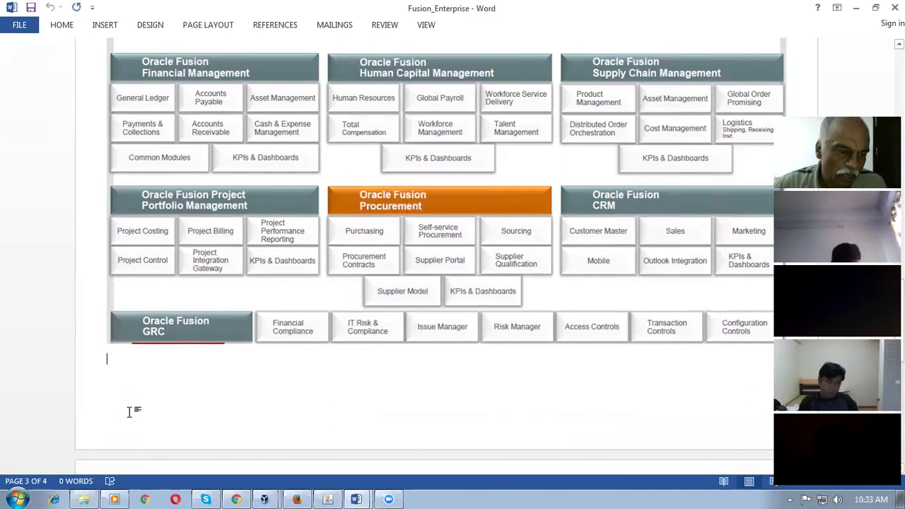
# Look back through the Procurement Business Unit Models page to the Vision Corporation enterprise structure diagram
pyautogui.scroll(1, 130, 412)
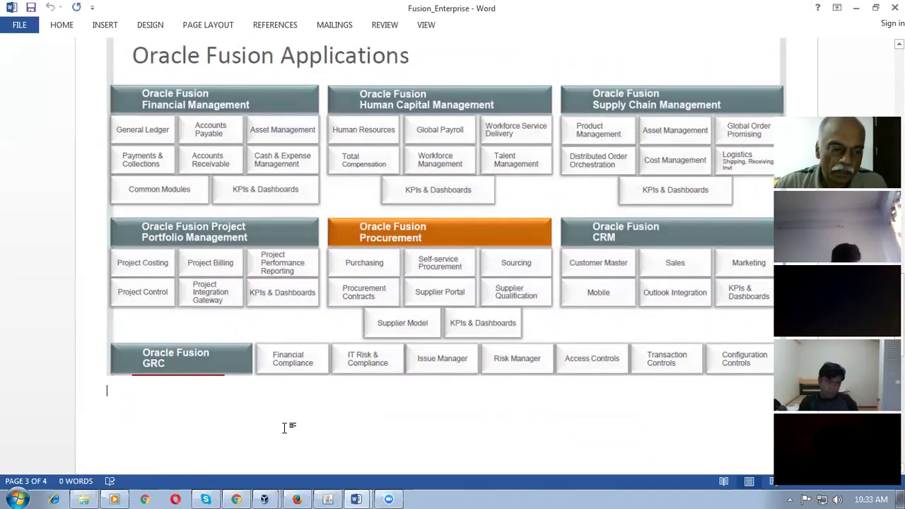
pyautogui.scroll(10, 284, 428)
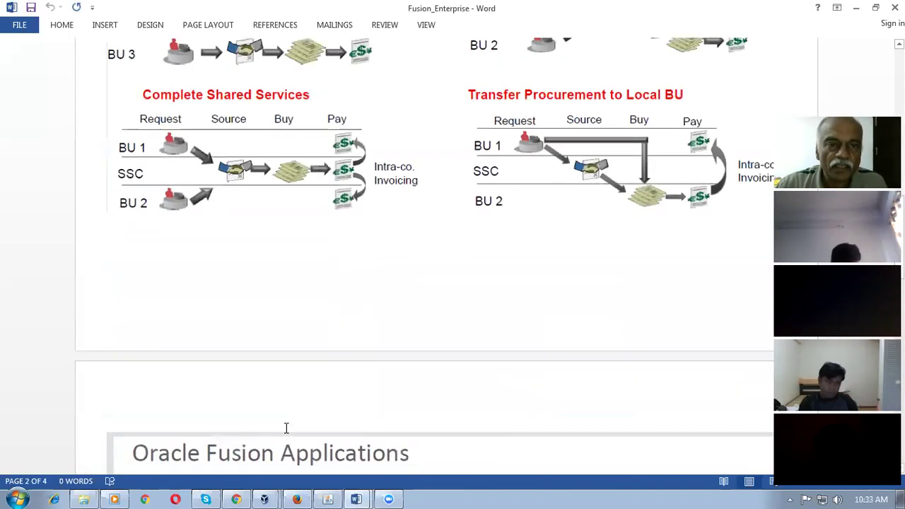
pyautogui.scroll(1, 286, 427)
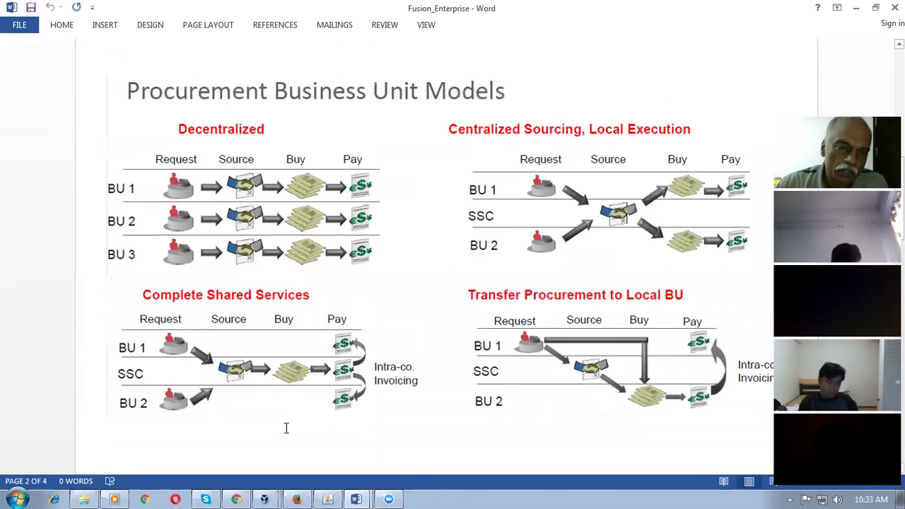
pyautogui.scroll(10, 286, 427)
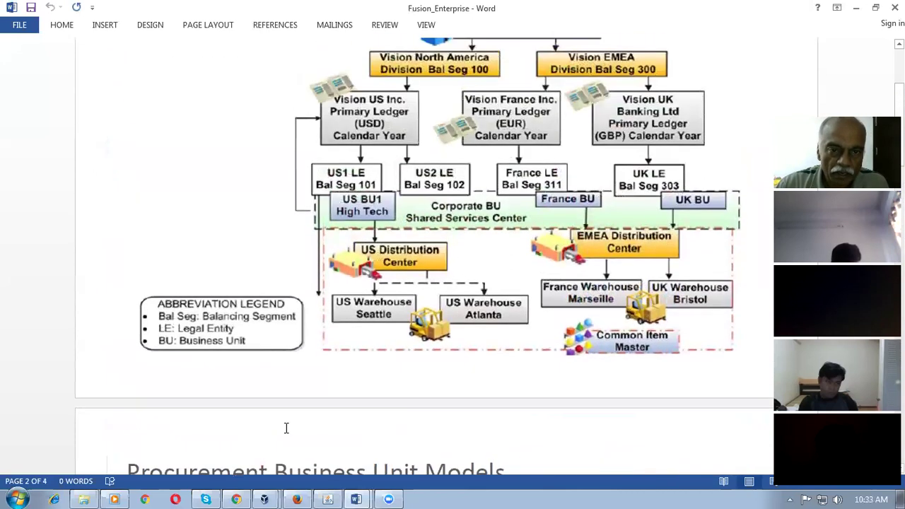
pyautogui.scroll(2, 286, 427)
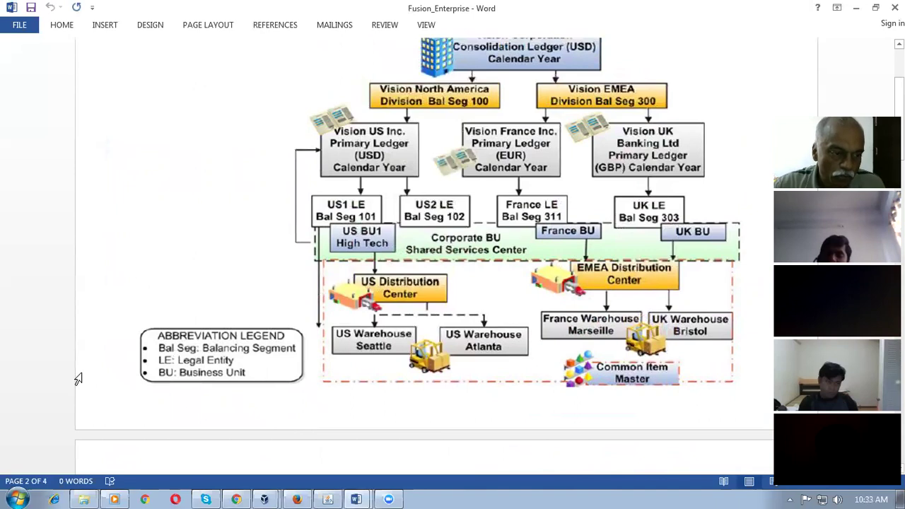
# Switch to the Oracle Applications EBSDB window and close the Purchase Orders form, returning to the Purchasing navigator
pyautogui.click(332, 494)
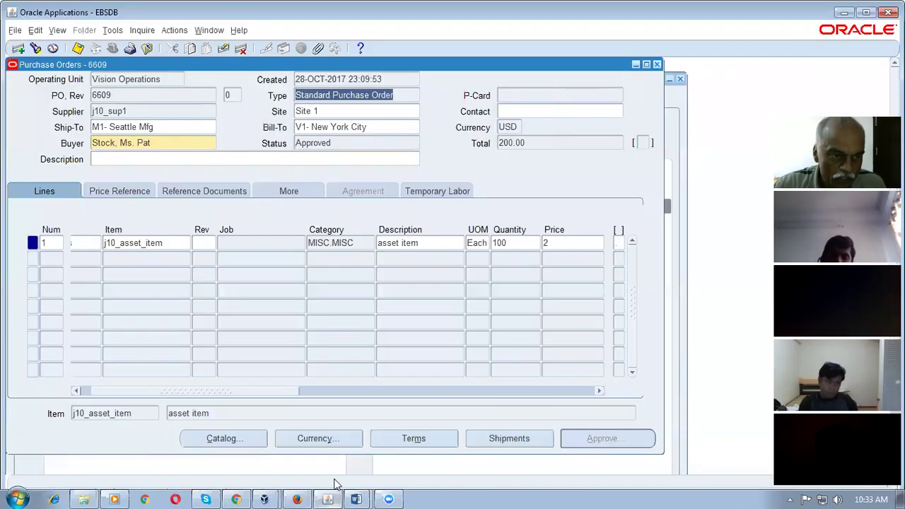
pyautogui.click(652, 64)
pyautogui.click(147, 219)
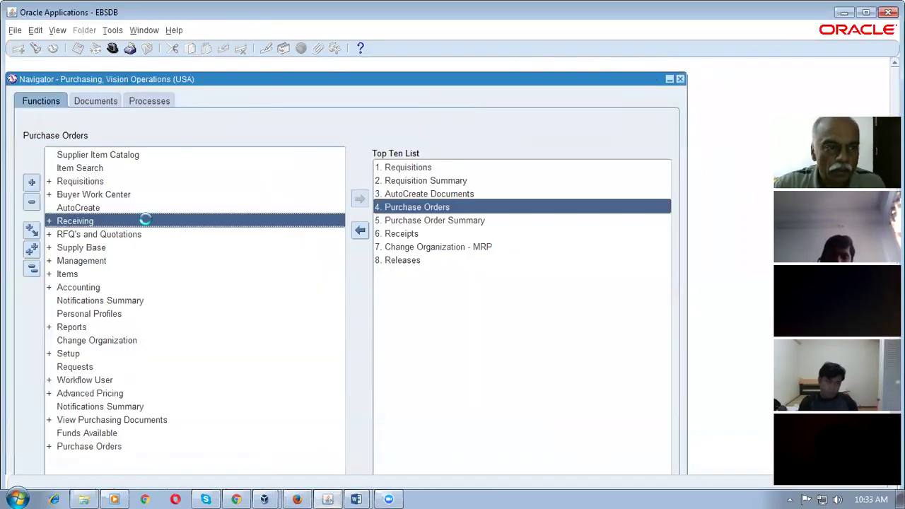
# Switch the responsibility to Inventory, Vision Operations (USA)
pyautogui.hotkey('alt', 'f')
pyautogui.write('wi')
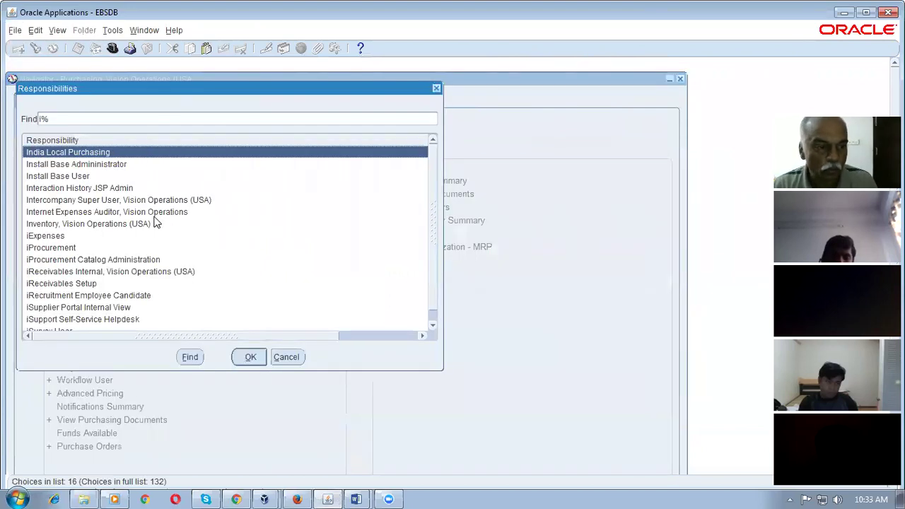
pyautogui.press('Down')
pyautogui.press('Down')
pyautogui.press('Down')
pyautogui.press('Down')
pyautogui.press('Down')
pyautogui.press('Down')
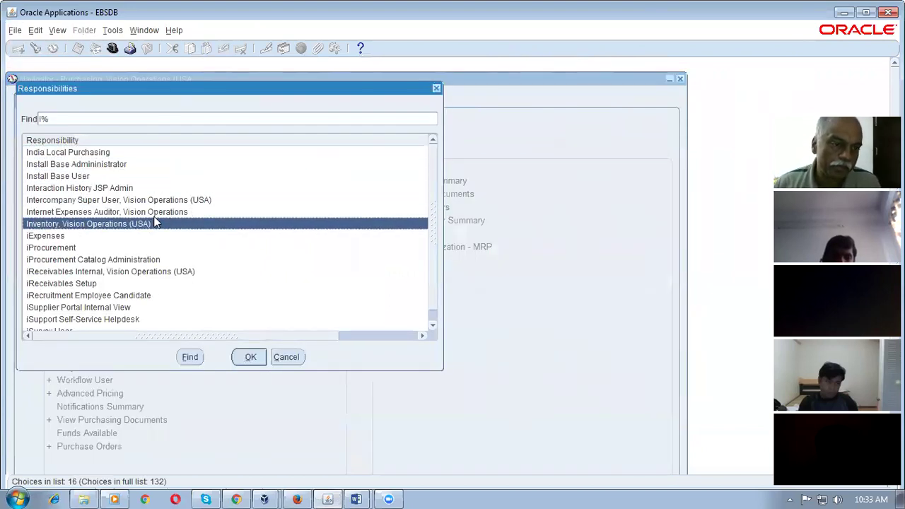
pyautogui.press('Return')
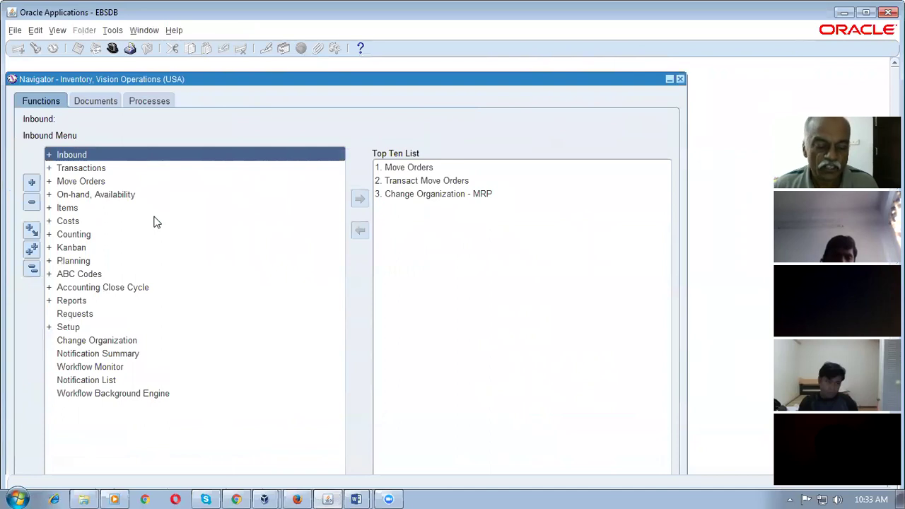
# Open the organization parameters from the inventory organization setup for organization M1
pyautogui.write('s:o:p')
pyautogui.press('Return')
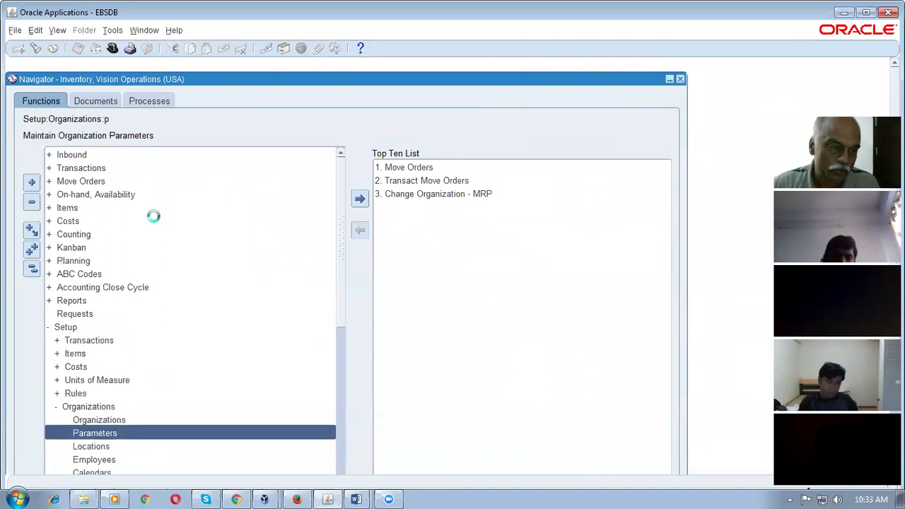
pyautogui.write('m%')
pyautogui.press('Return')
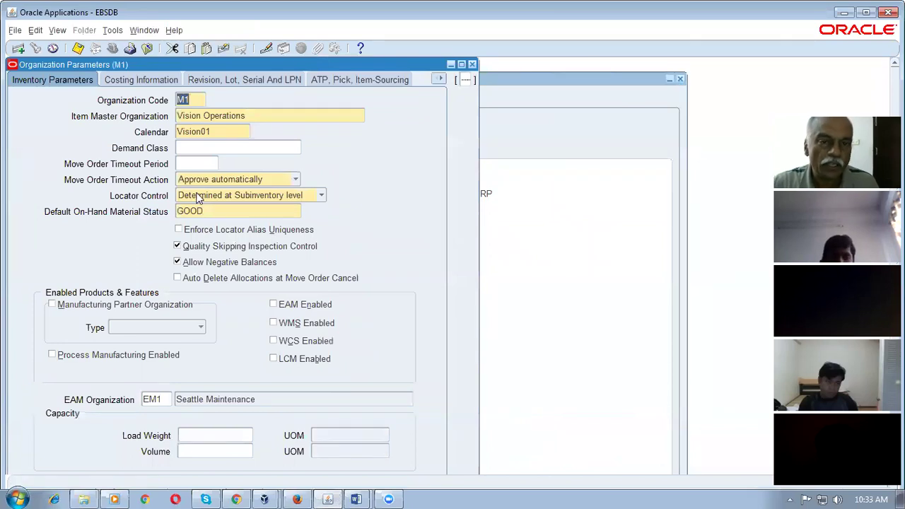
# Show M1's Other Accounts and review the Purchase Price Variance, Invoice Price Variance and Inventory AP Accrual accounts
pyautogui.click(439, 79)
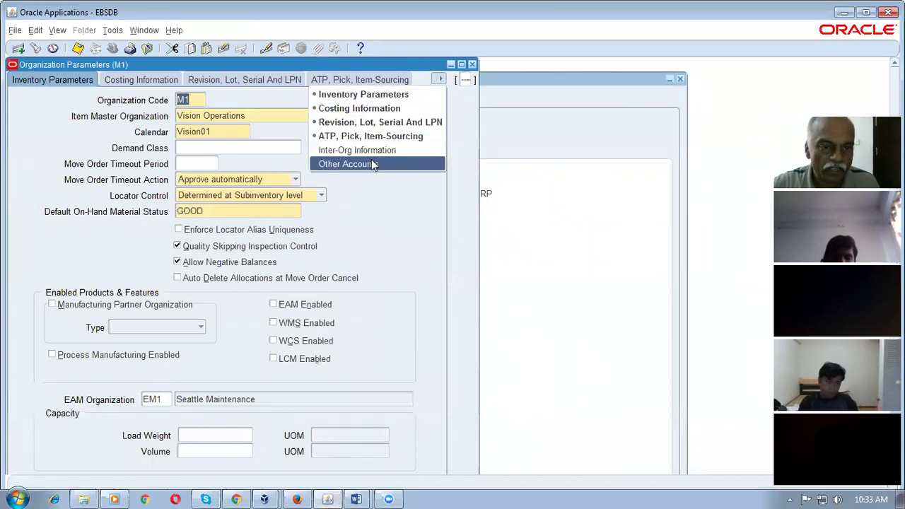
pyautogui.click(348, 163)
pyautogui.moveTo(232, 61); pyautogui.dragTo(414, 82)
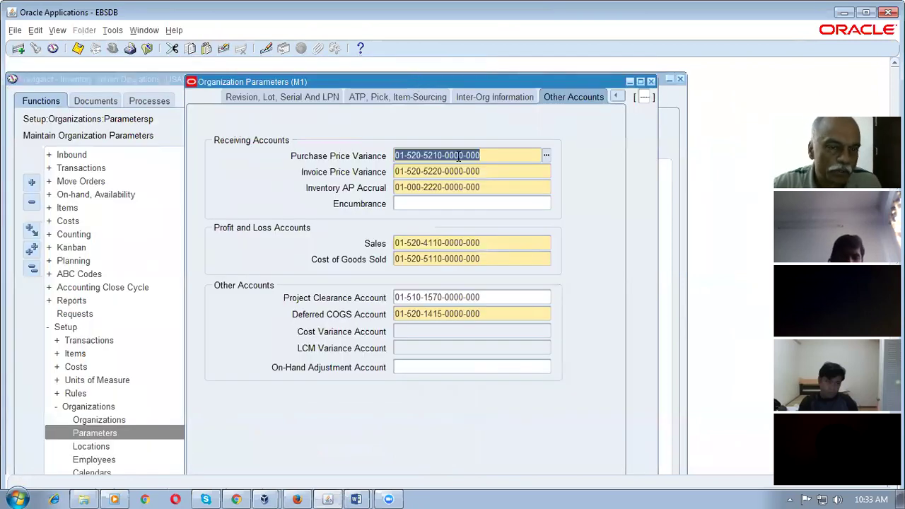
pyautogui.click(489, 176)
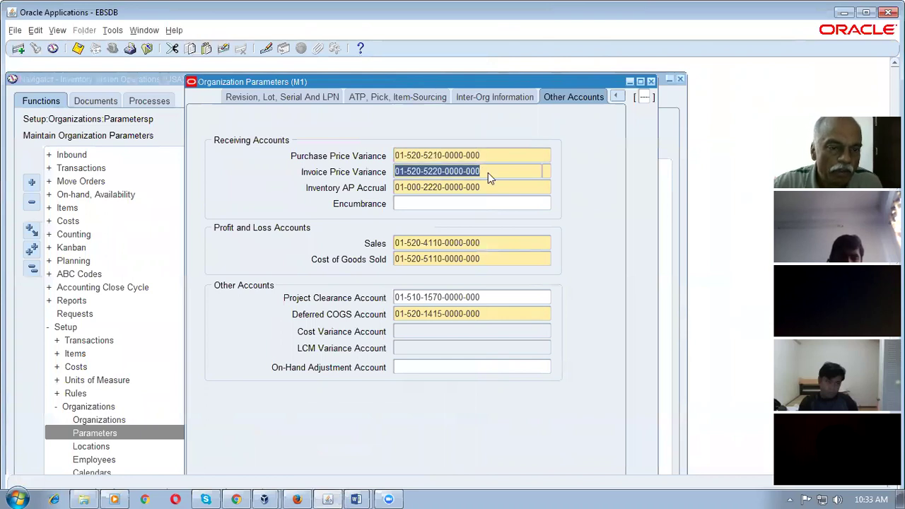
pyautogui.click(491, 187)
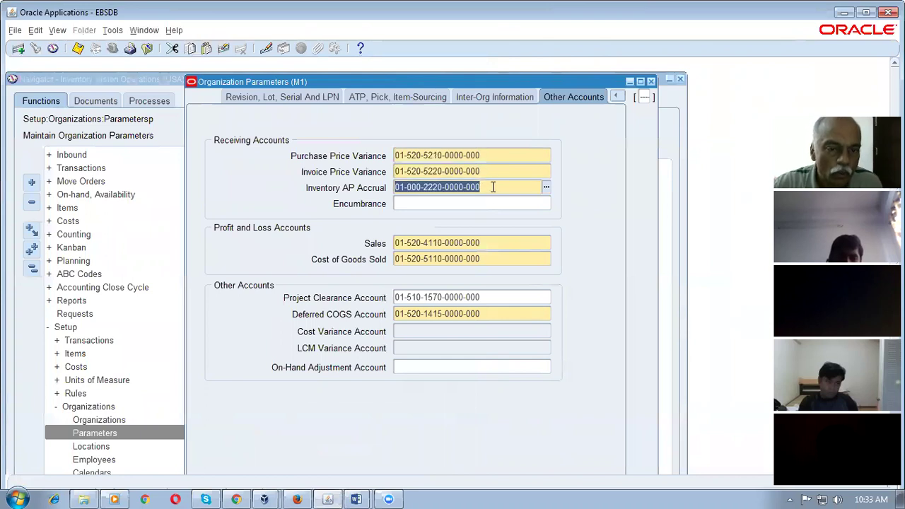
# Review M1's Sales, Cost of Goods Sold, Project Clearance and Deferred COGS accounts in Other Accounts
pyautogui.click(495, 243)
pyautogui.click(495, 258)
pyautogui.click(502, 297)
pyautogui.click(503, 312)
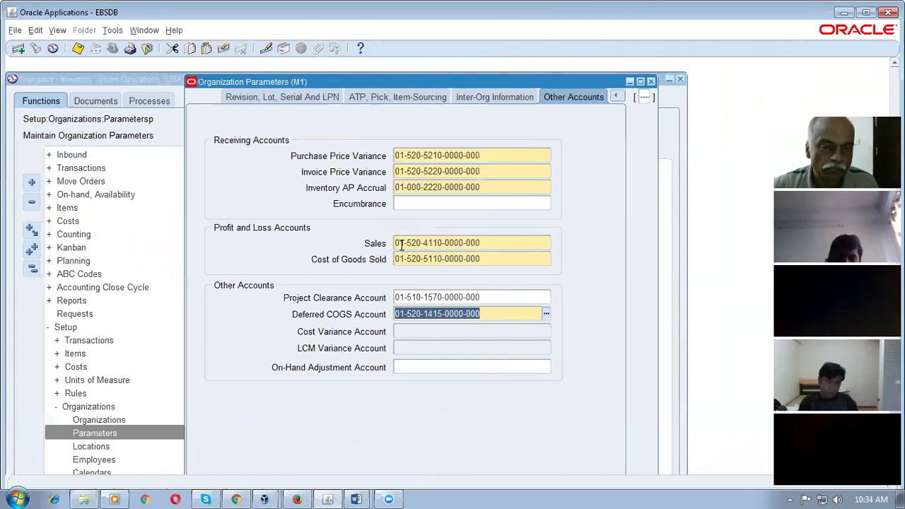
# Show M1's Costing Information and review the valuation accounts from Material through Expense
pyautogui.click(615, 99)
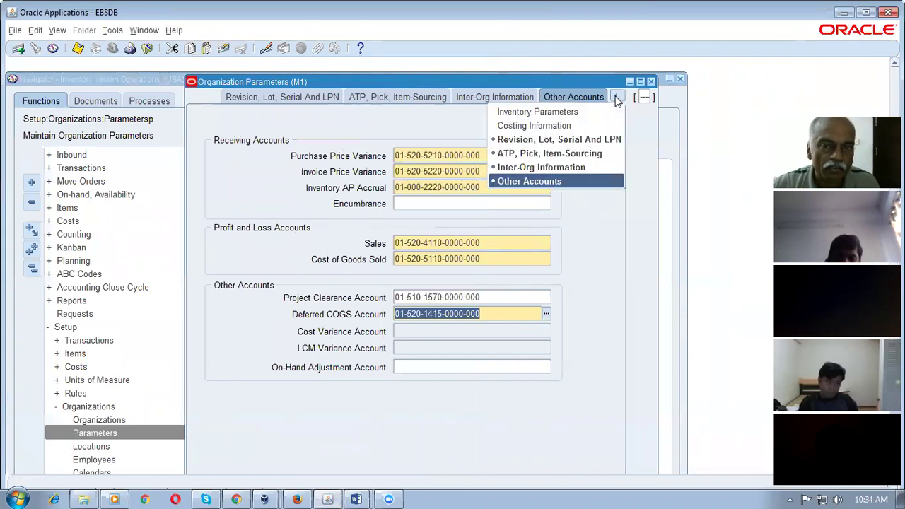
pyautogui.click(582, 117)
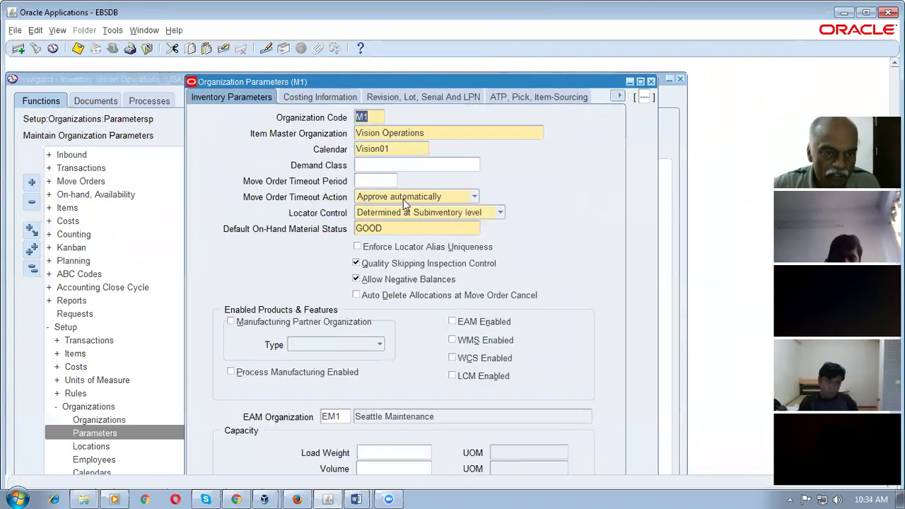
pyautogui.click(318, 103)
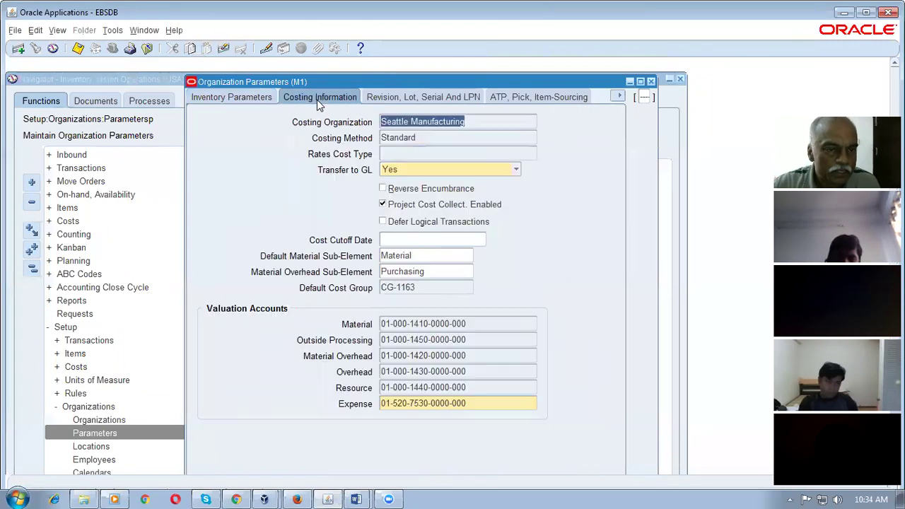
pyautogui.click(506, 324)
pyautogui.click(479, 342)
pyautogui.click(480, 355)
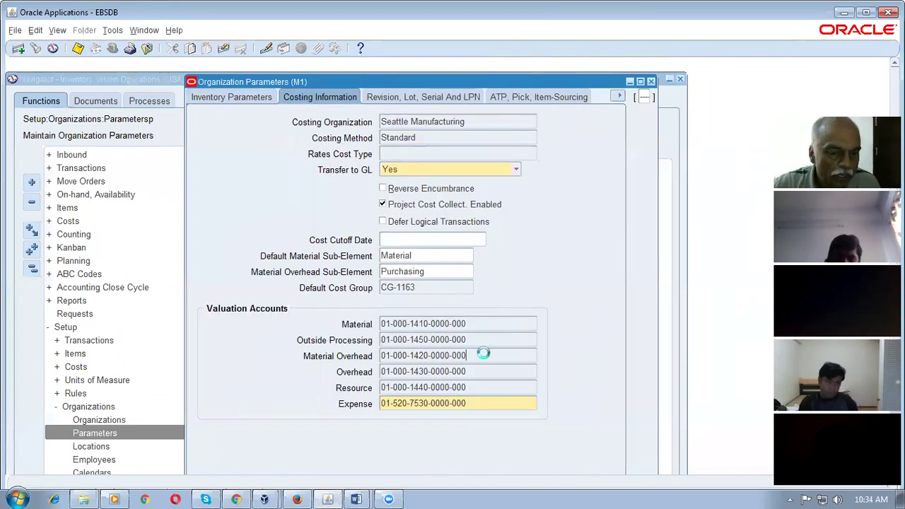
pyautogui.click(485, 371)
pyautogui.click(480, 386)
pyautogui.click(482, 402)
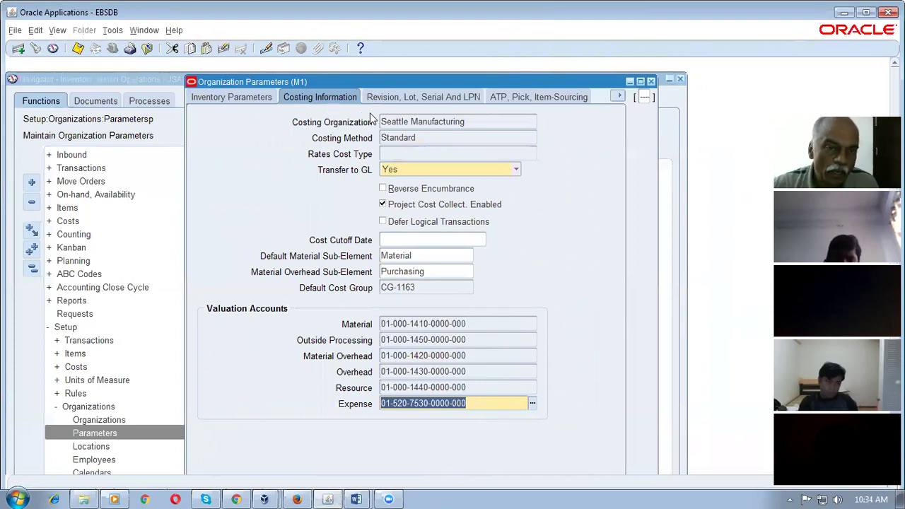
# Look through M1's Revision, Lot, Serial And LPN, Inventory Parameters and ATP, Pick, Item-Sourcing settings
pyautogui.click(430, 97)
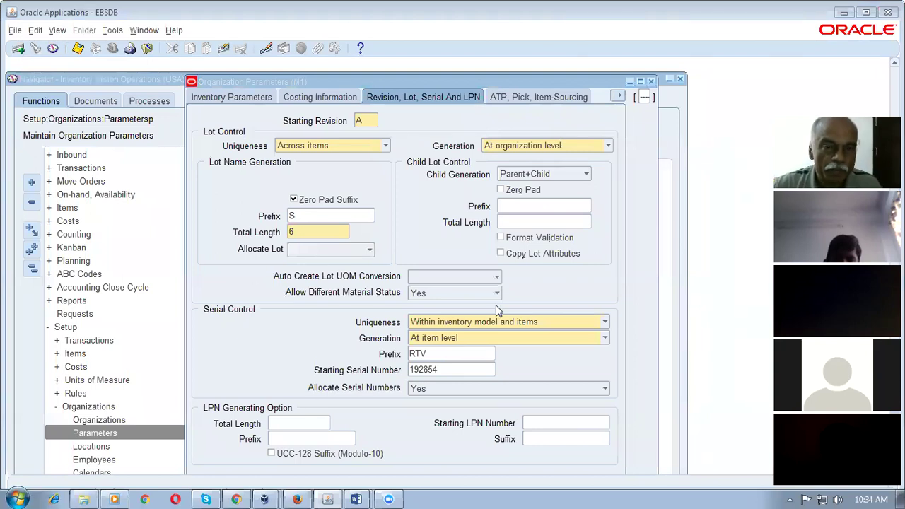
pyautogui.click(544, 94)
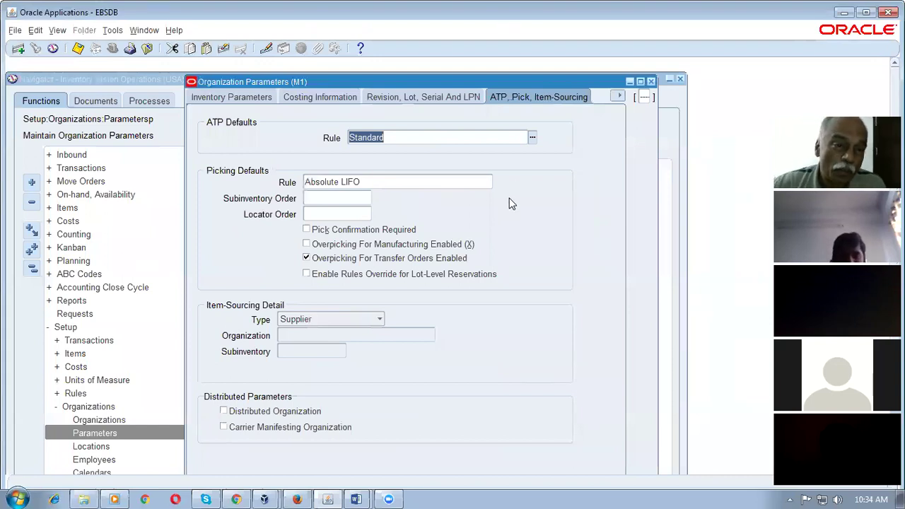
pyautogui.click(225, 100)
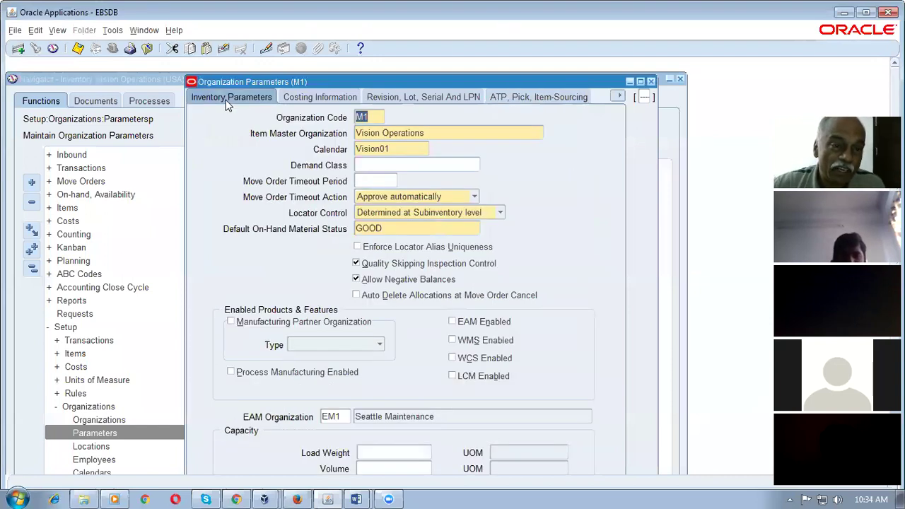
pyautogui.click(424, 100)
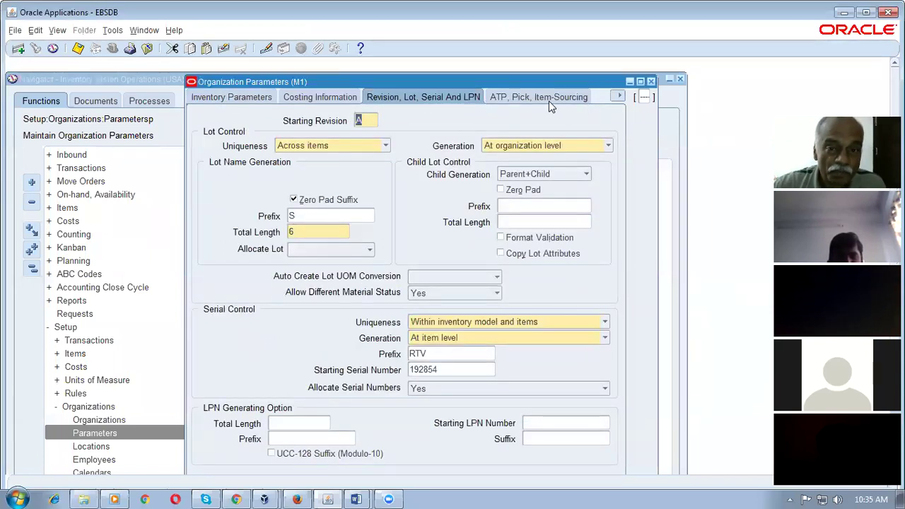
pyautogui.click(617, 97)
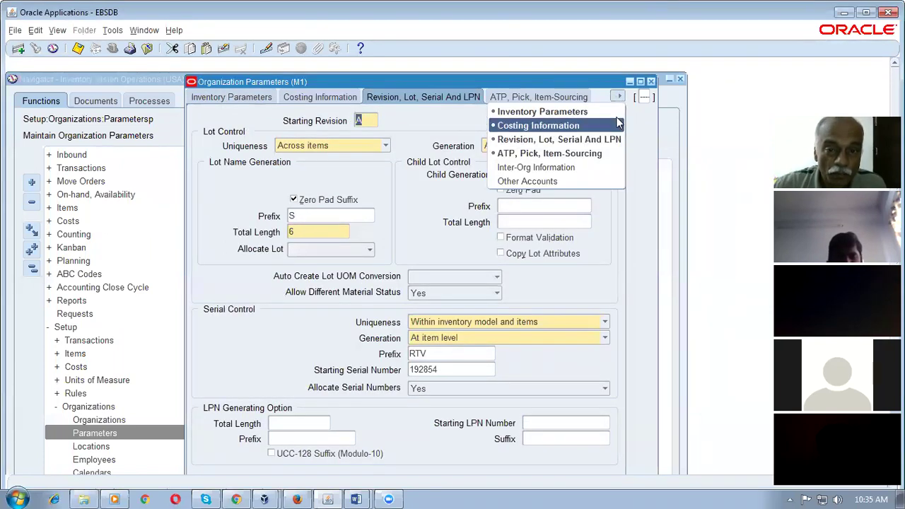
pyautogui.click(601, 154)
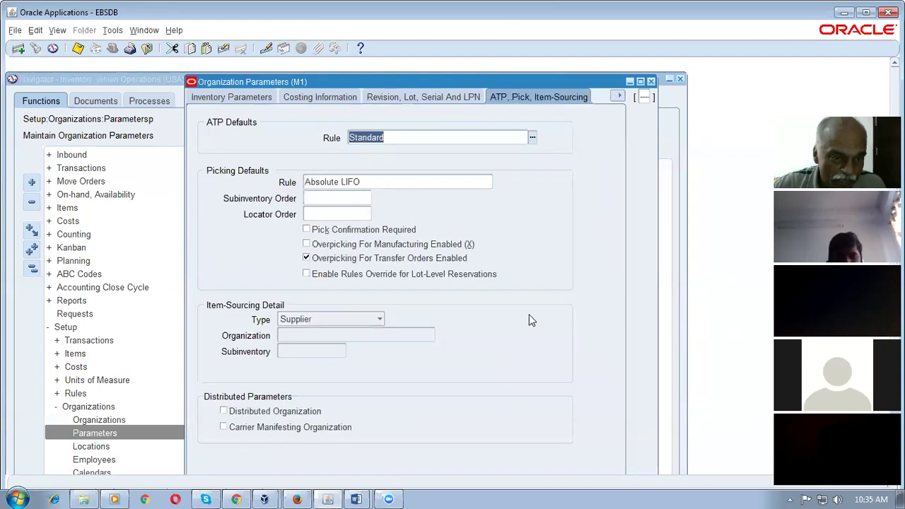
# Show M1's Inter-Org Information, review each inter-organization transfer account, and return to Other Accounts
pyautogui.click(619, 99)
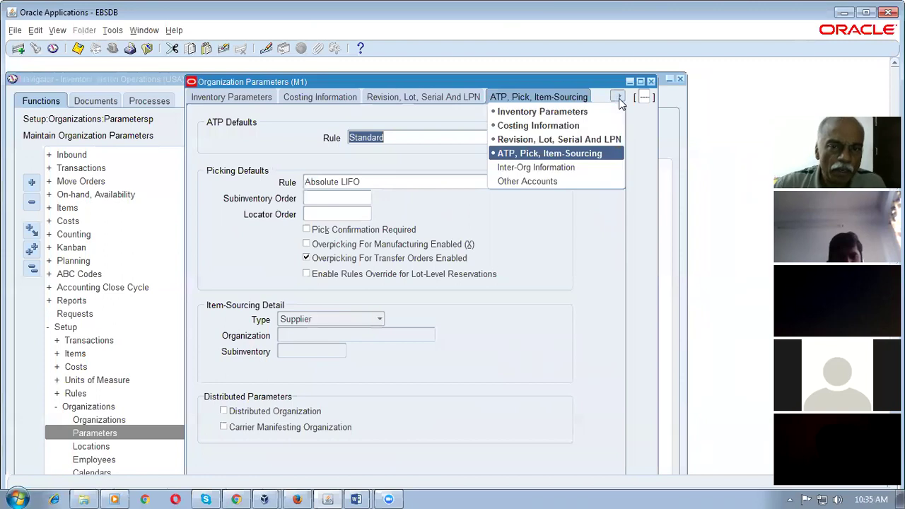
pyautogui.click(582, 170)
pyautogui.click(512, 240)
pyautogui.click(506, 260)
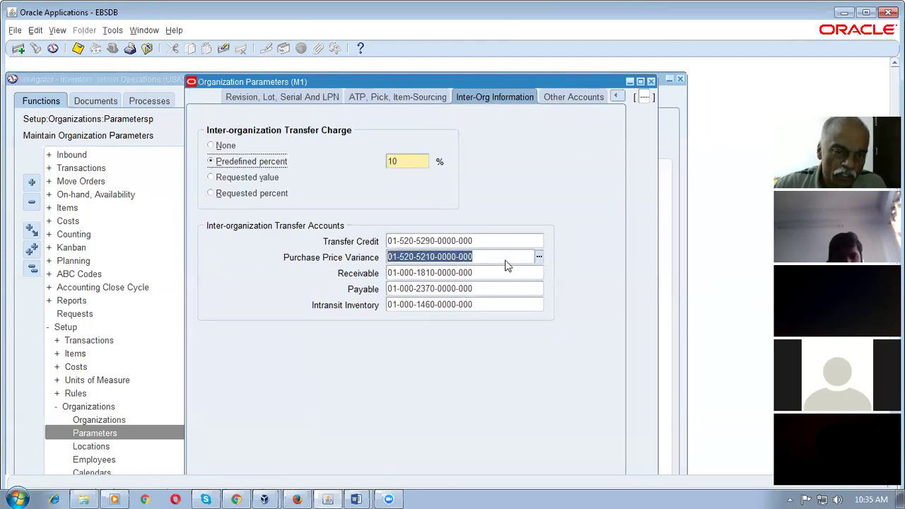
pyautogui.click(503, 269)
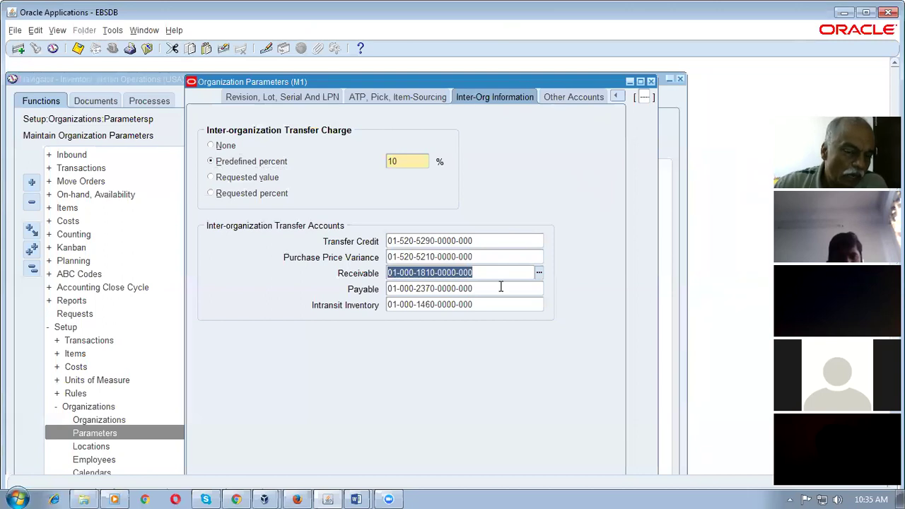
pyautogui.click(500, 287)
pyautogui.click(499, 302)
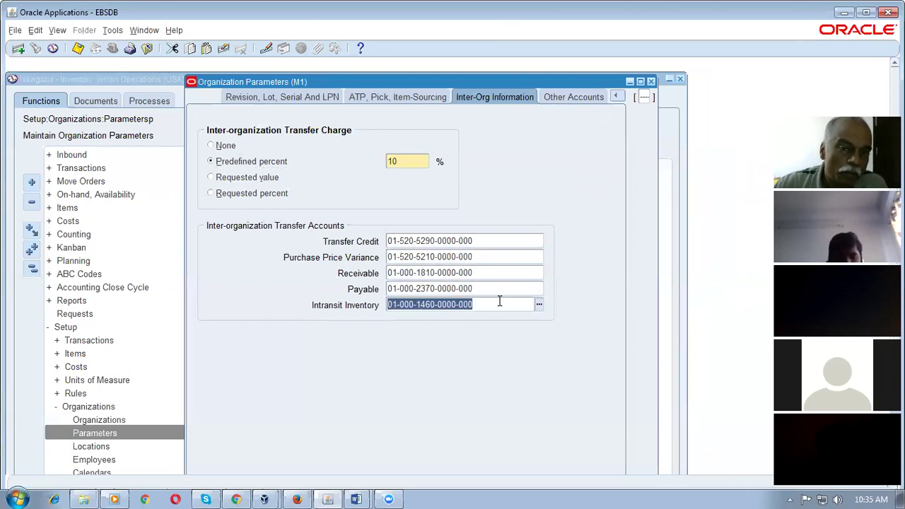
pyautogui.click(583, 100)
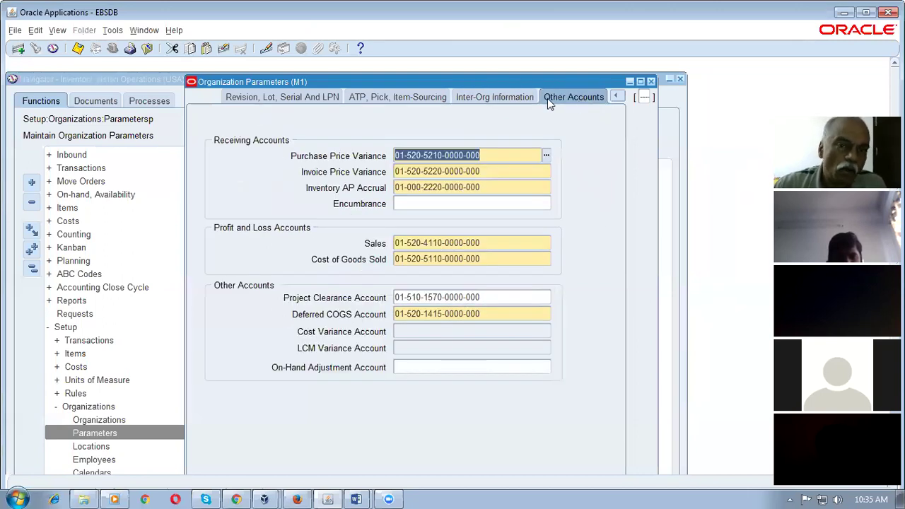
# Close M1's organization parameters, collapse the navigator tree and switch the responsibility to Purchasing, Vision Operations (USA)
pyautogui.click(652, 83)
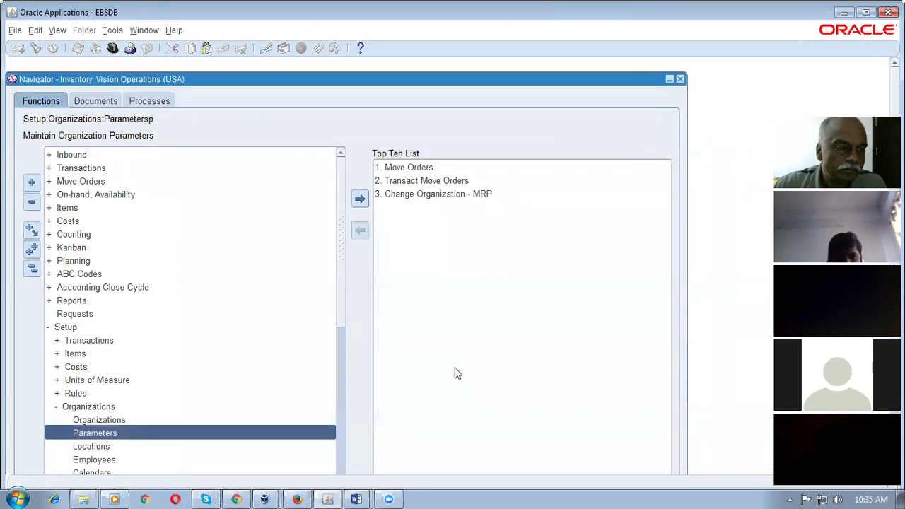
pyautogui.click(33, 267)
pyautogui.click(121, 276)
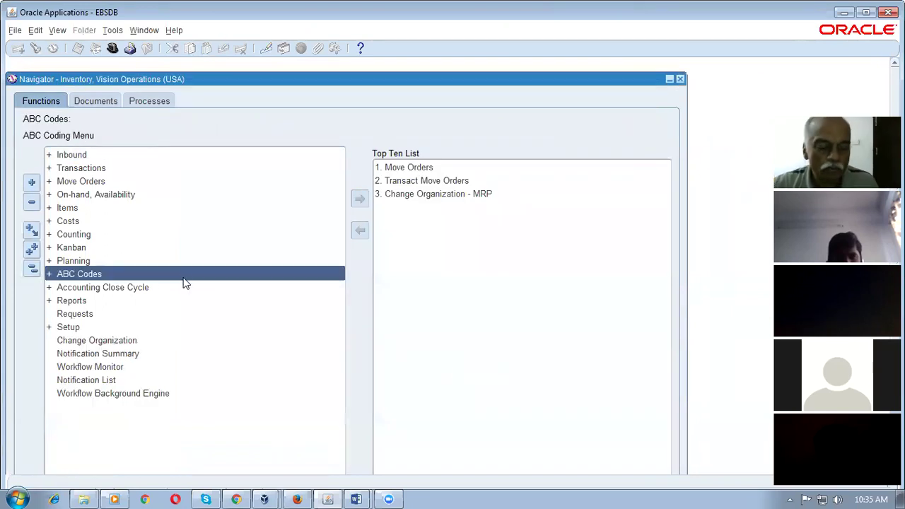
pyautogui.hotkey('alt', 'f')
pyautogui.write('rp')
pyautogui.press('Return')
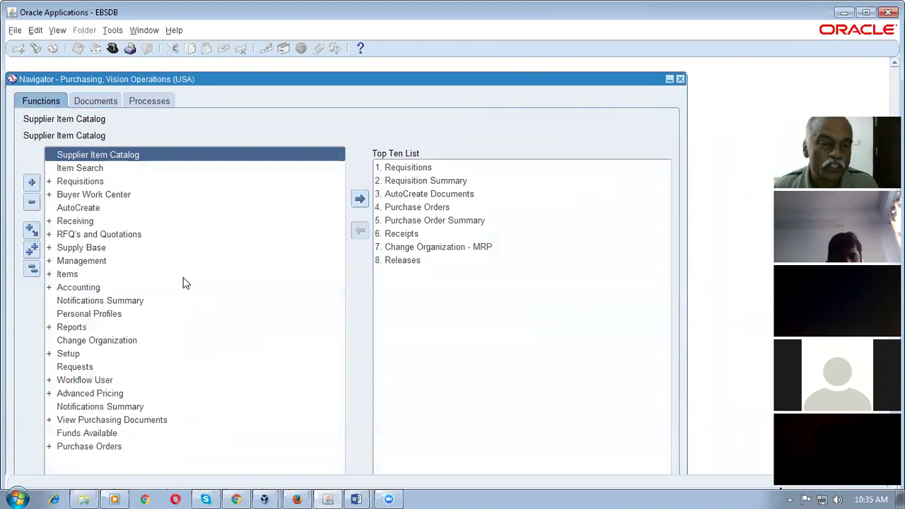
# Open a blank purchase order and view the available document types, leaving the type as Standard Purchase Order
pyautogui.doubleClick(464, 215)
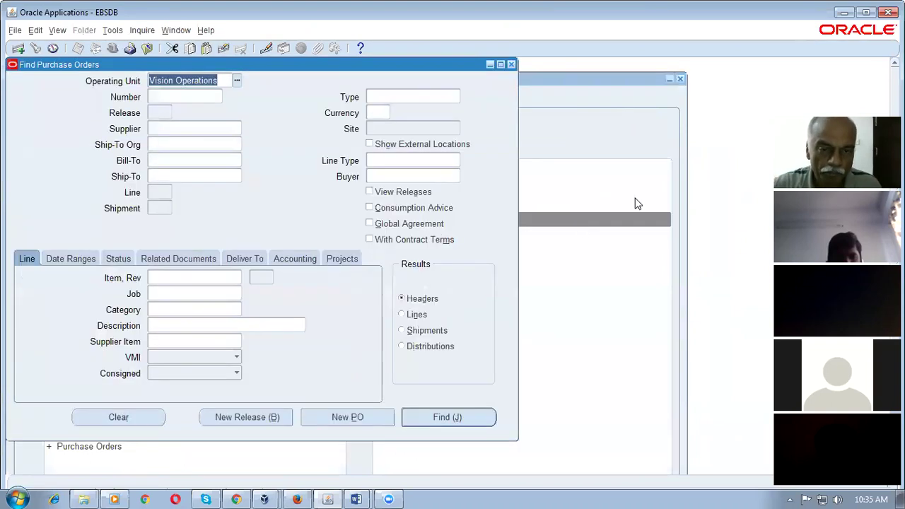
pyautogui.click(513, 64)
pyautogui.doubleClick(438, 205)
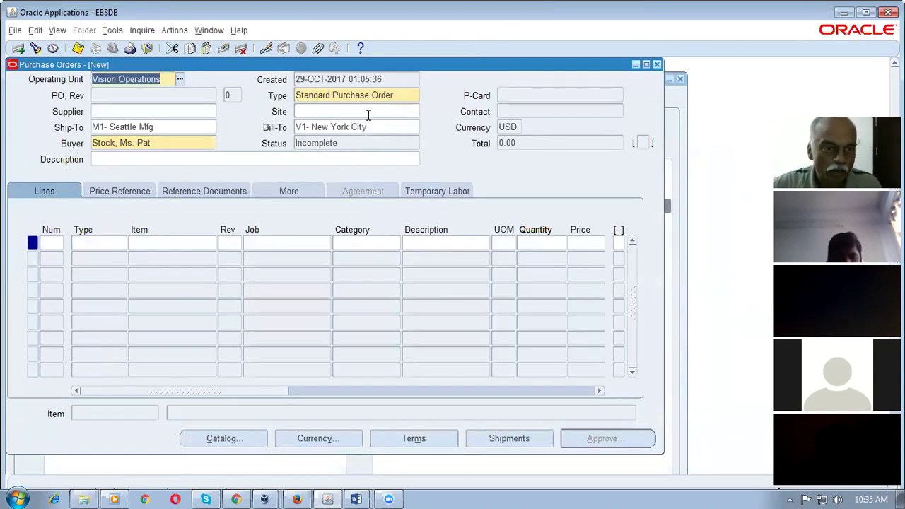
pyautogui.click(383, 94)
pyautogui.click(417, 95)
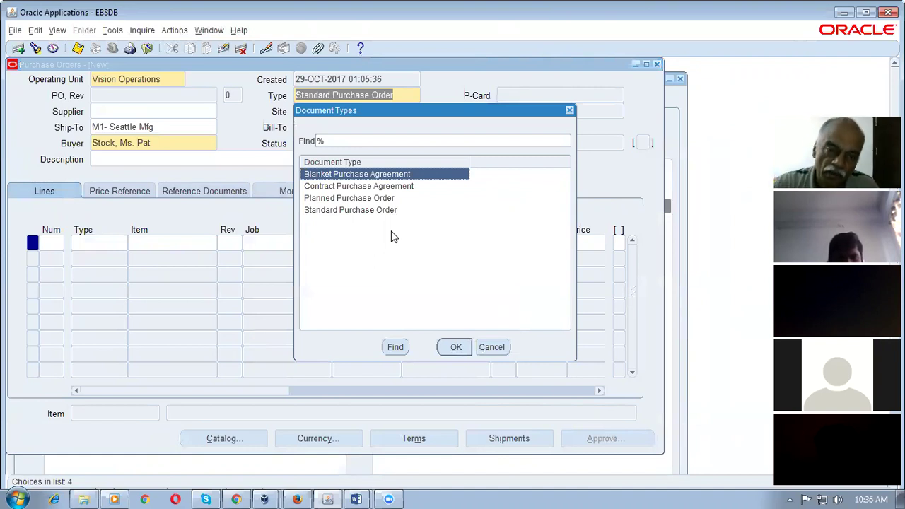
pyautogui.click(498, 350)
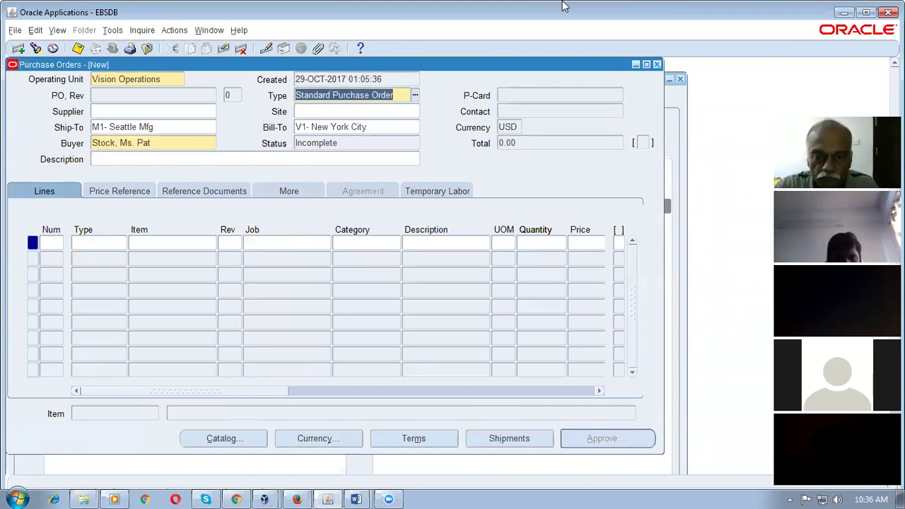
# Point out the purchase order's Type field, then close the blank form to return to the Purchasing navigator
pyautogui.click(590, 494)
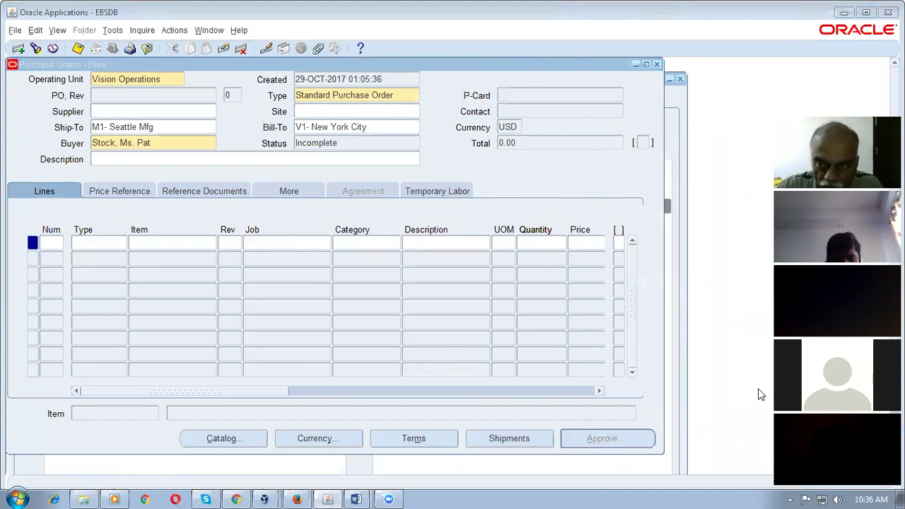
pyautogui.scroll(-1, 837, 290)
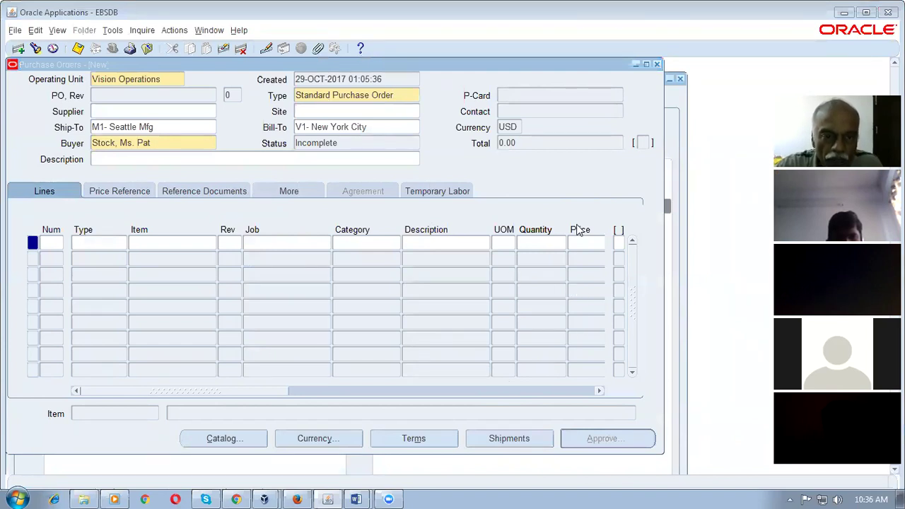
pyautogui.click(121, 107)
pyautogui.click(400, 94)
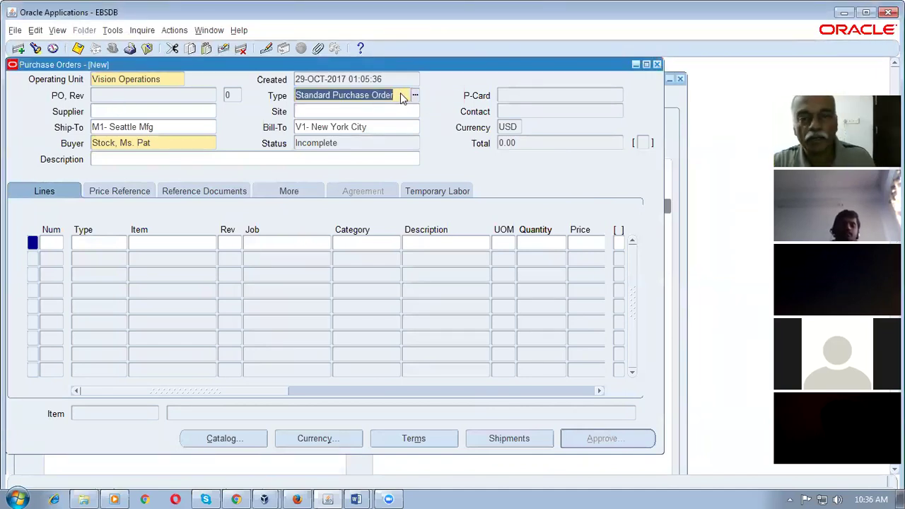
pyautogui.click(657, 64)
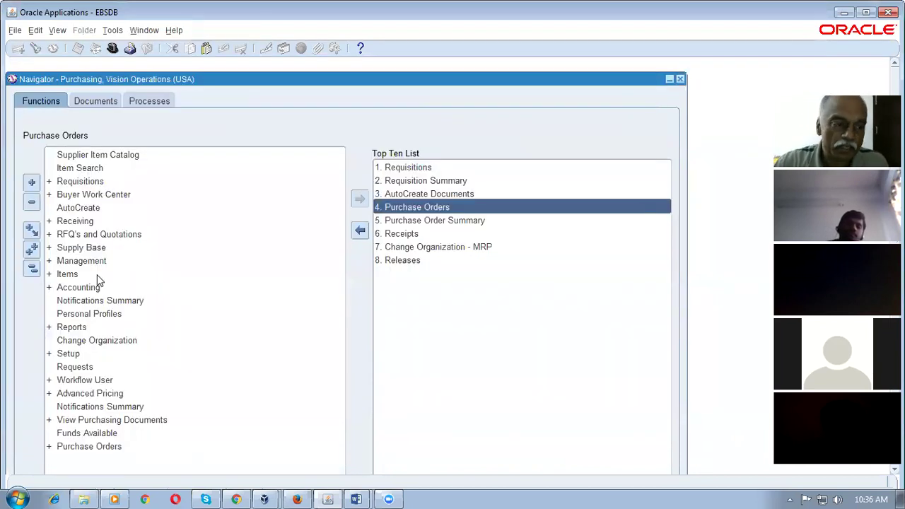
pyautogui.click(195, 290)
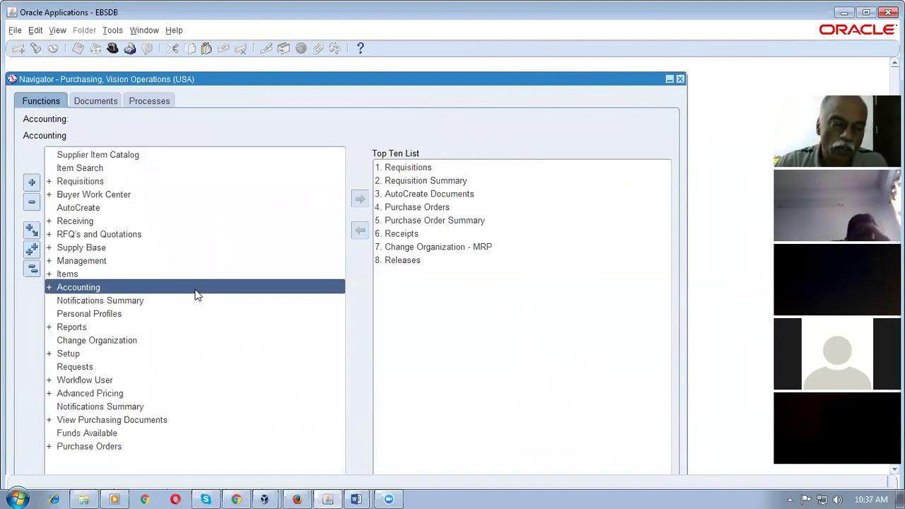
pyautogui.click(181, 350)
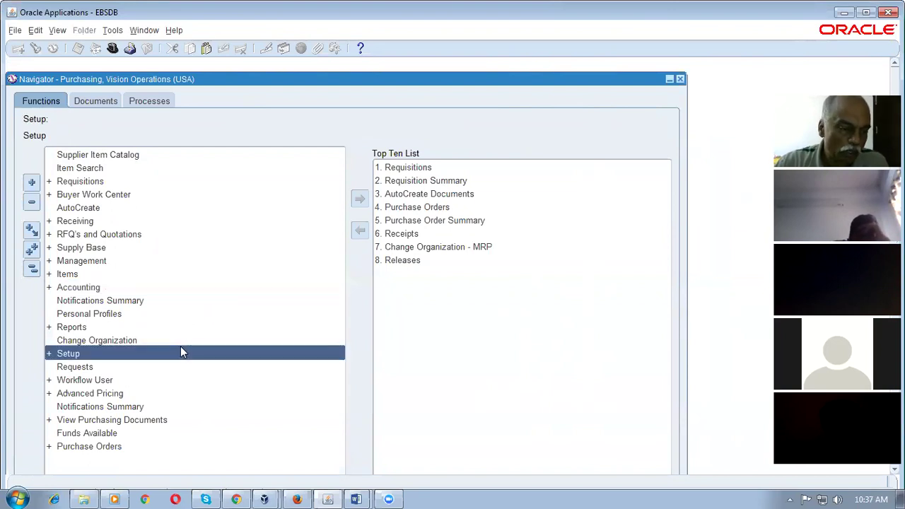
pyautogui.click(182, 340)
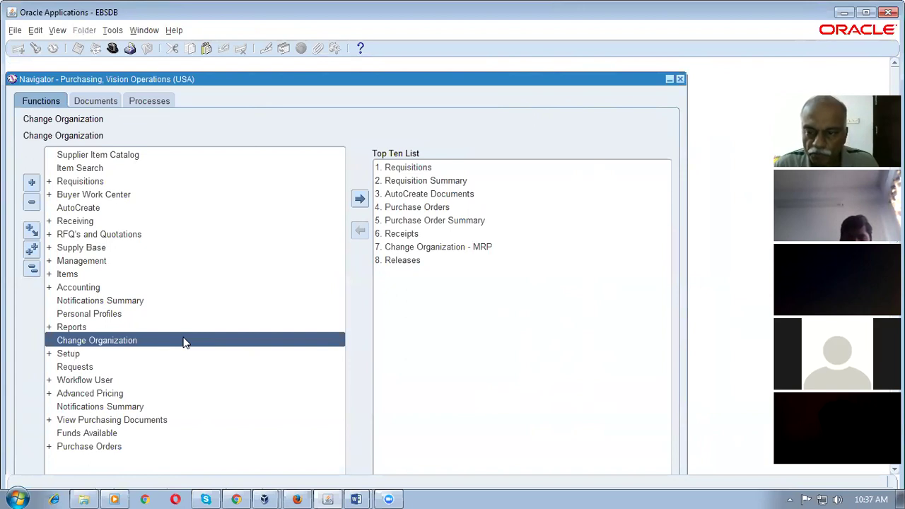
pyautogui.click(32, 272)
pyautogui.click(152, 273)
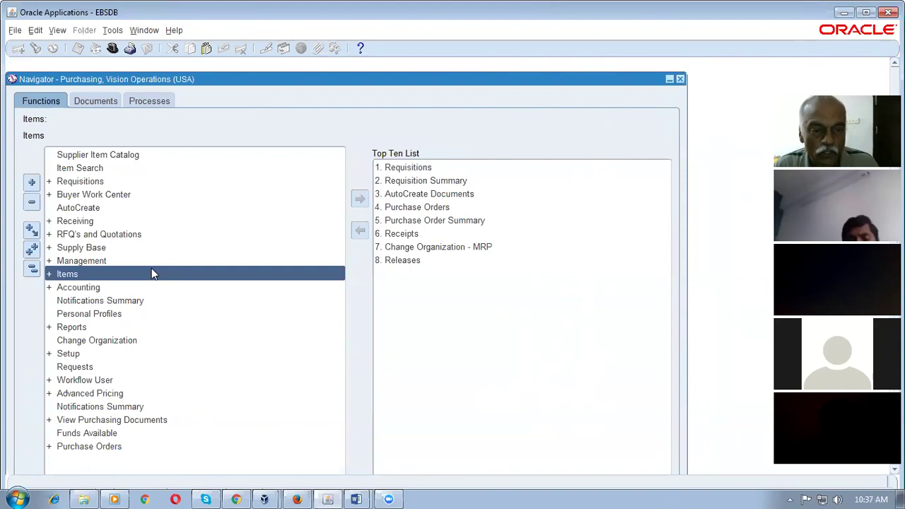
# Switch to the Chrome window showing the Oracle Cloud home page with the SCM_REPORTS group
pyautogui.click(236, 497)
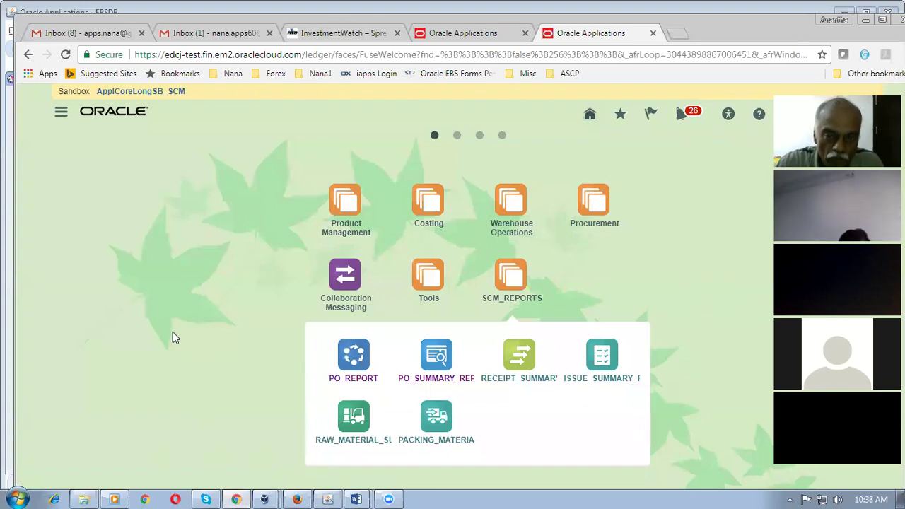